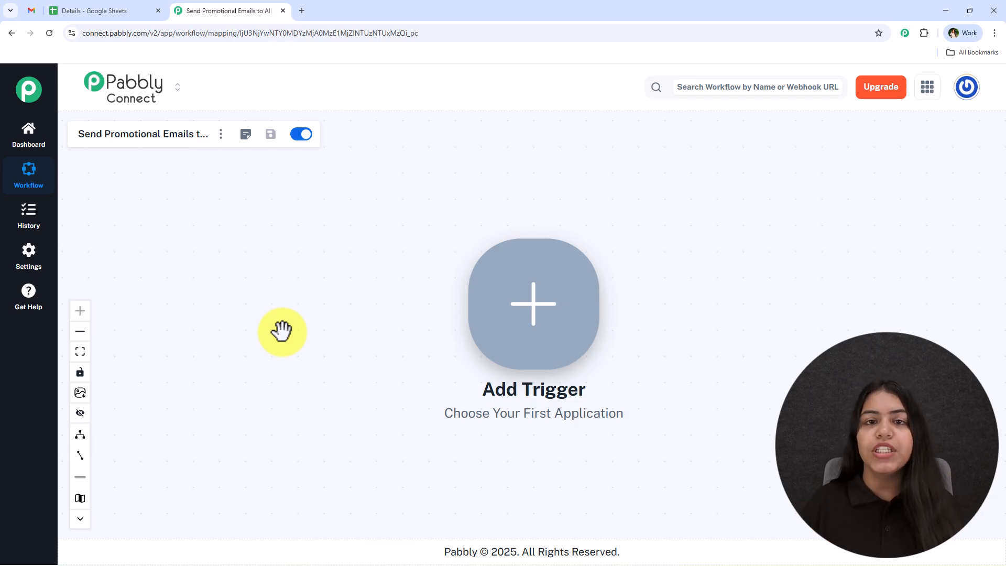
# Choose Google Sheets as the trigger app of the promotional emails workflow
pyautogui.click(498, 302)
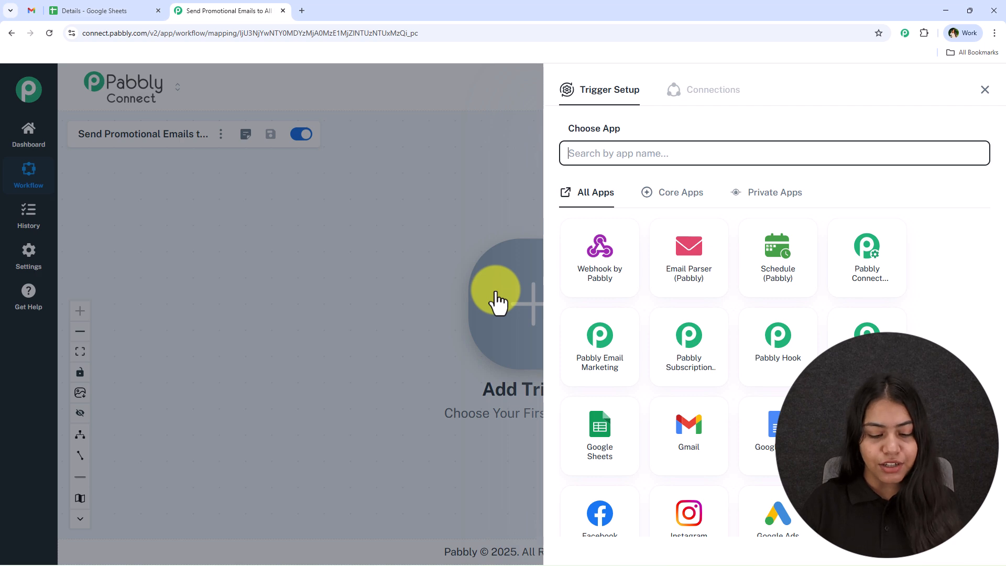
pyautogui.write('goo')
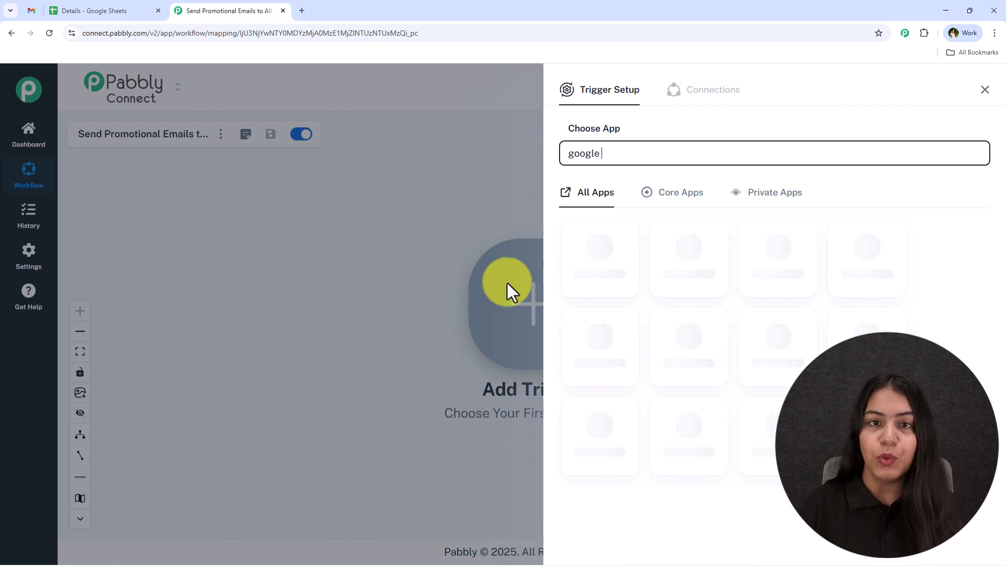
pyautogui.write('gle ')
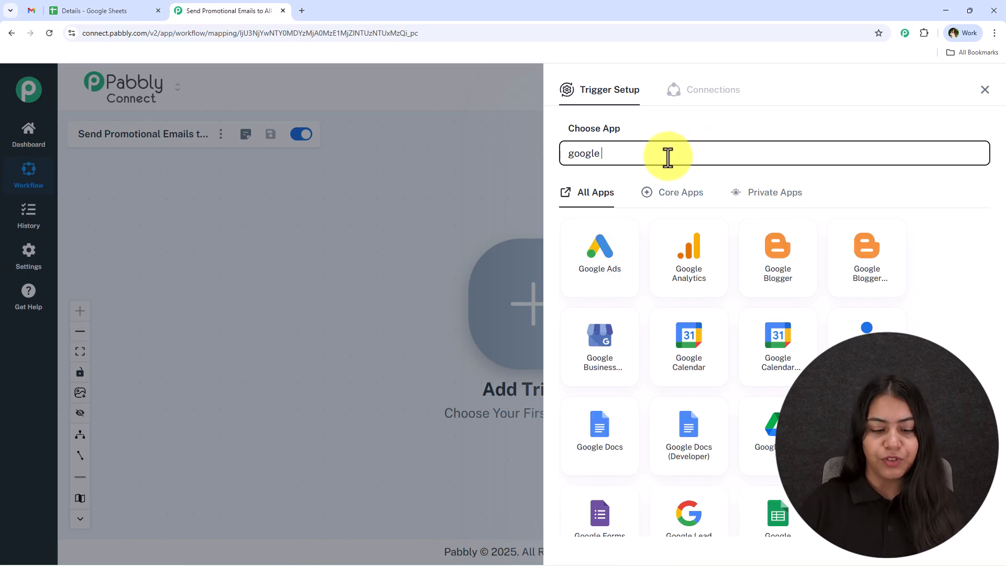
pyautogui.write('sheets')
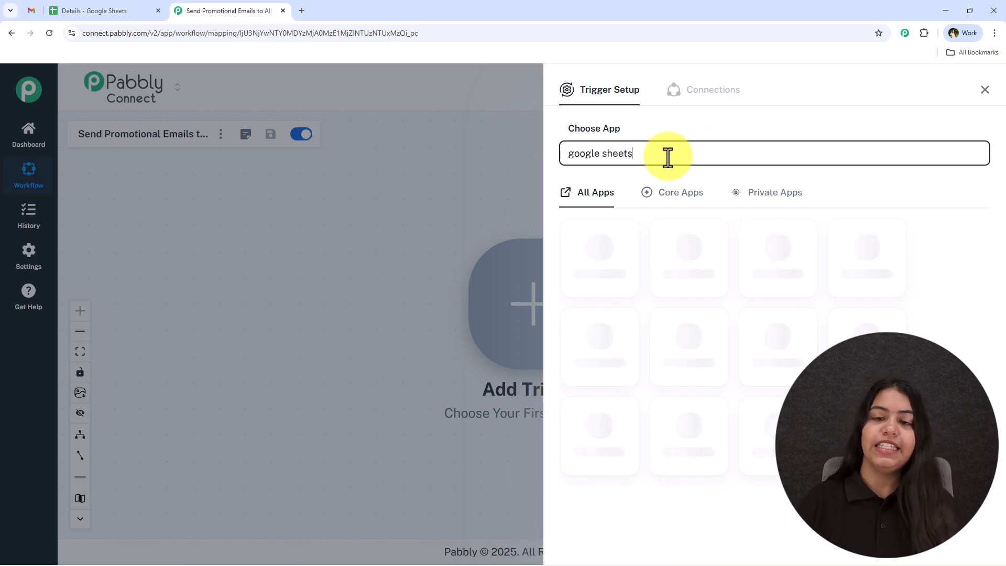
pyautogui.click(604, 291)
# Set the trigger event to New or Updated Spreadsheet Row and connect it
pyautogui.click(605, 214)
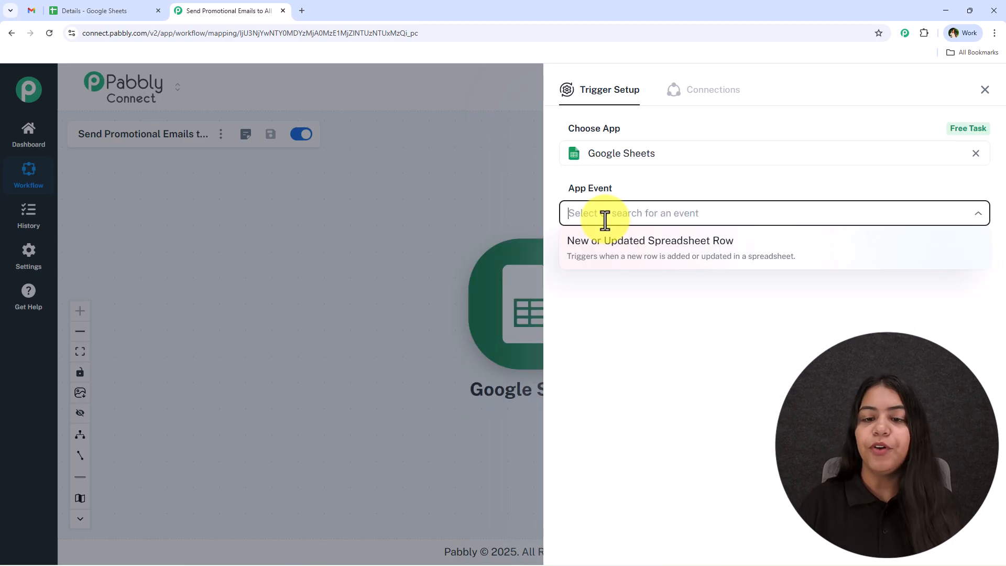
pyautogui.click(752, 247)
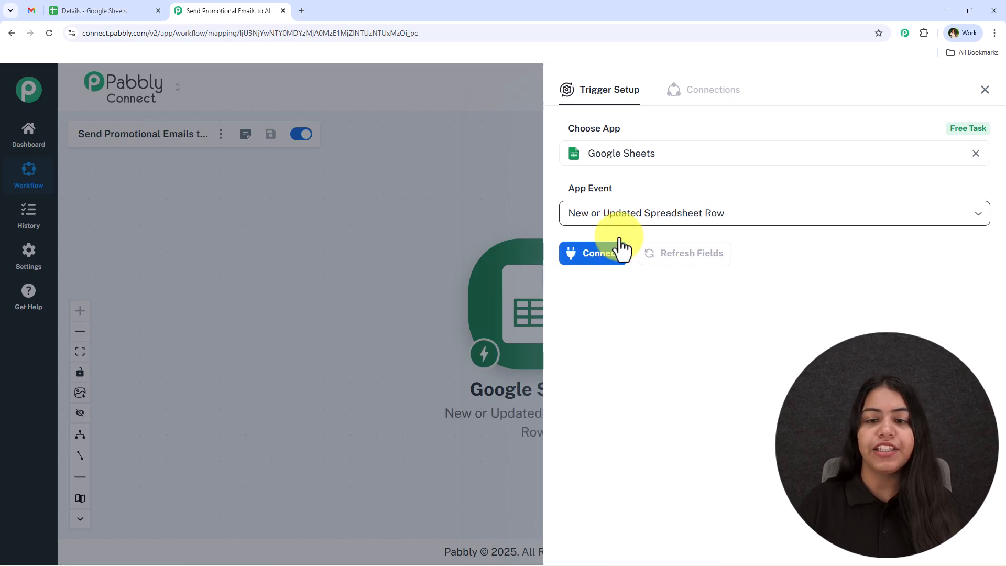
pyautogui.click(595, 256)
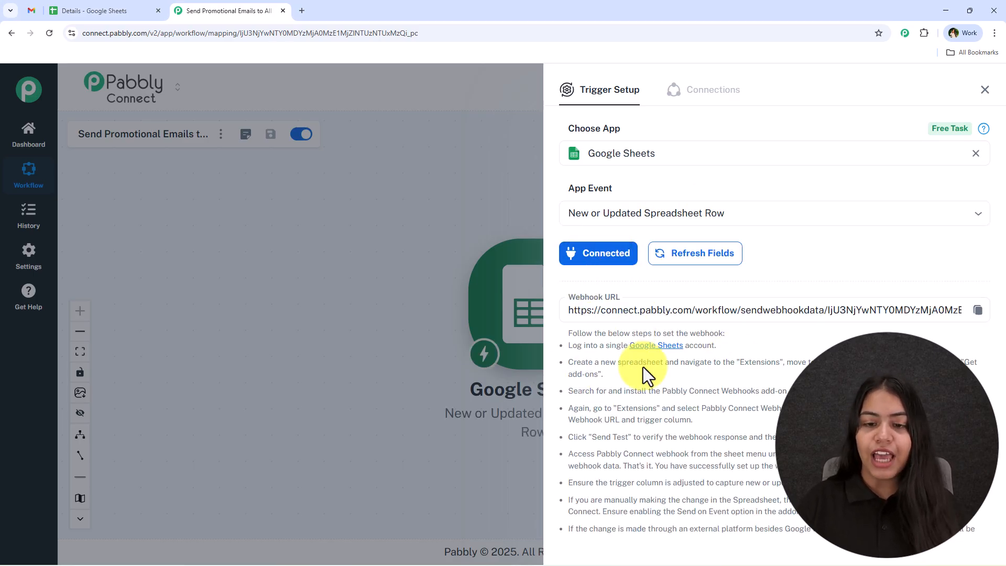
# Copy the trigger's webhook URL and switch to the Details spreadsheet in Google Sheets
pyautogui.click(977, 311)
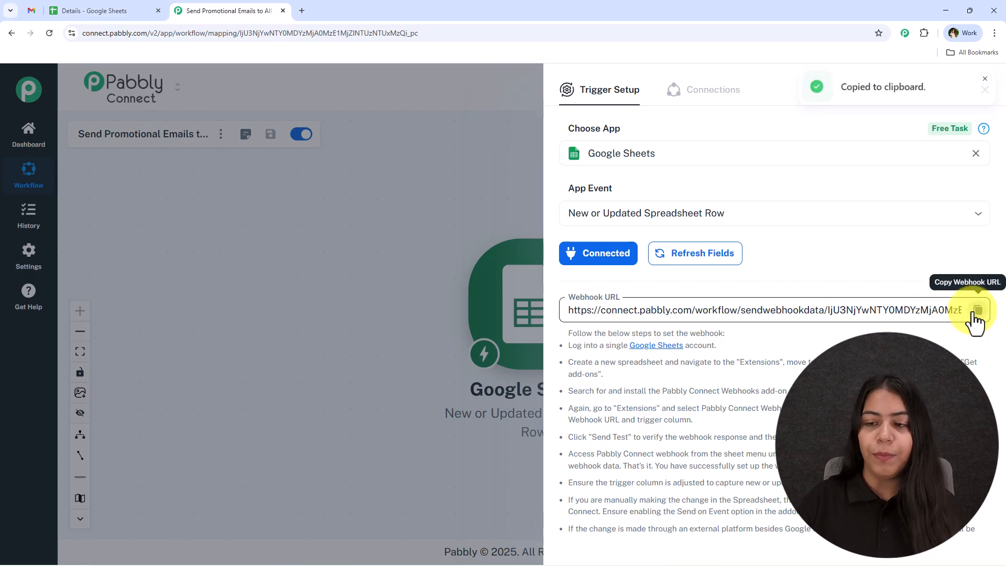
pyautogui.click(92, 8)
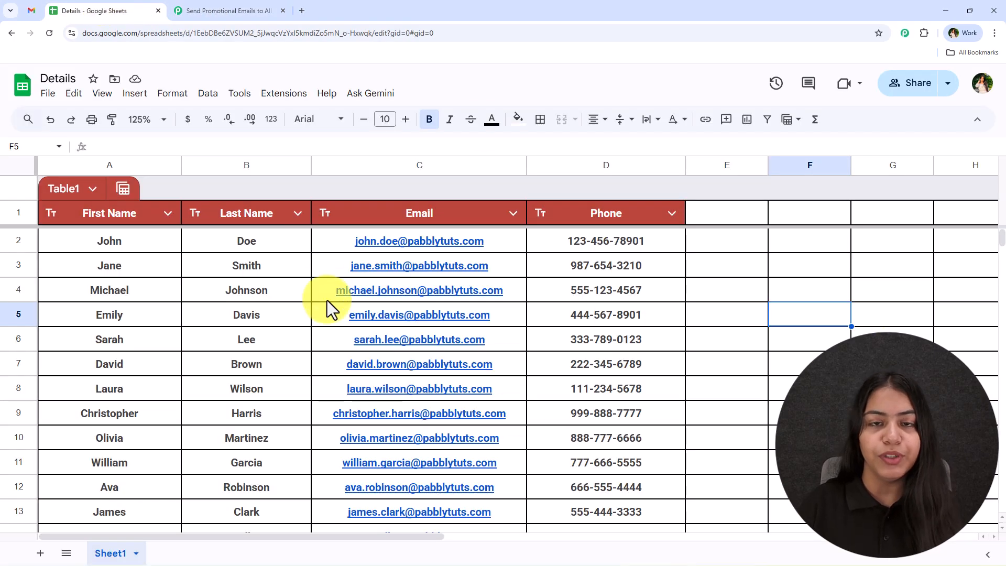
pyautogui.click(597, 242)
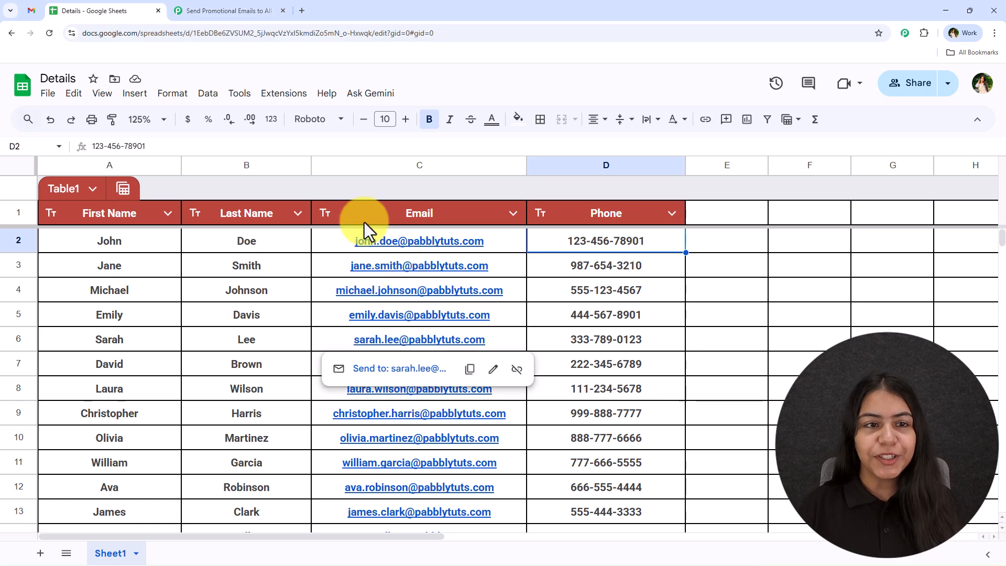
# Find the Pabbly Connect Webhooks add-on in the Google Workspace Marketplace and check its listing for installation
pyautogui.click(283, 93)
pyautogui.moveTo(293, 115)
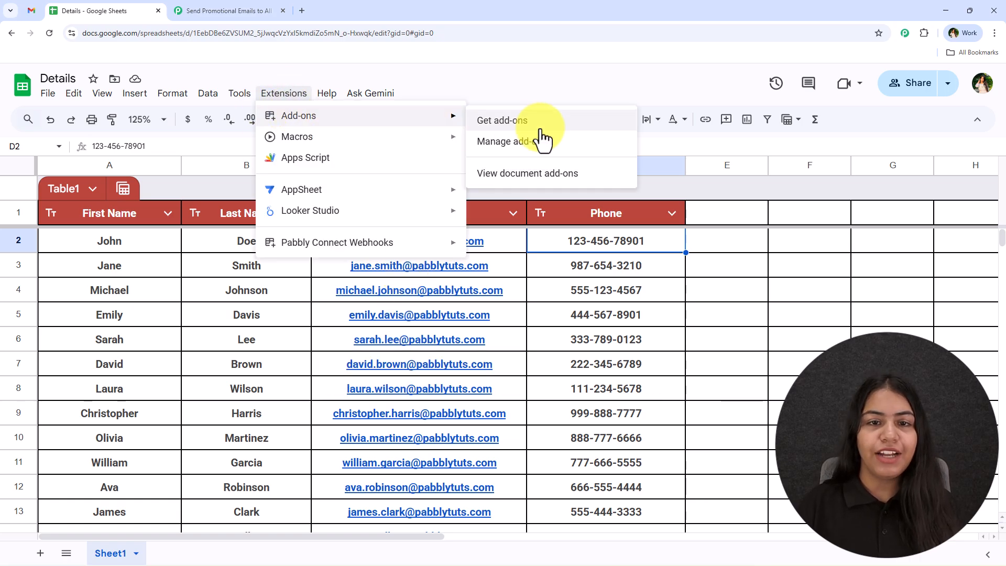
pyautogui.click(540, 129)
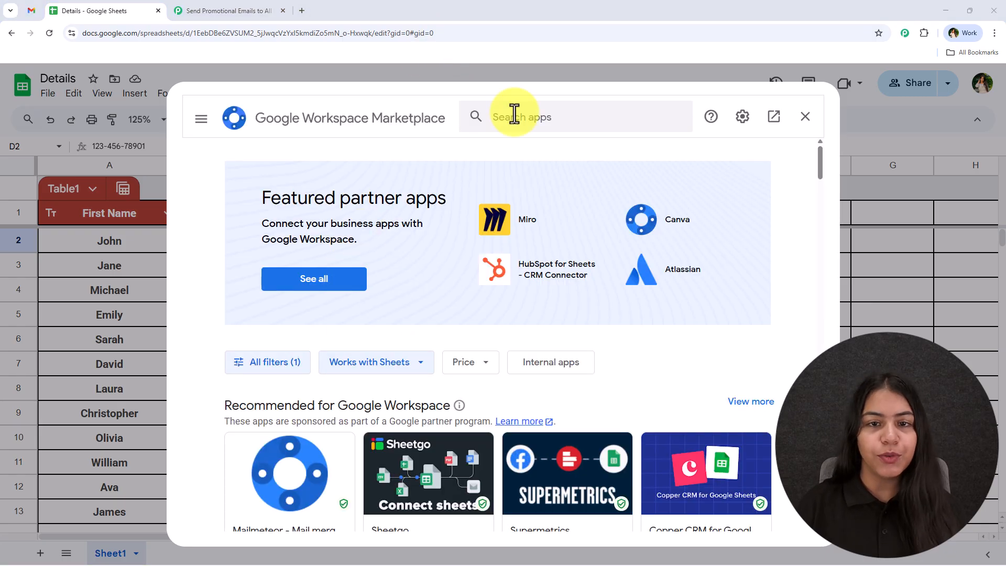
pyautogui.click(514, 113)
pyautogui.write('pabbly')
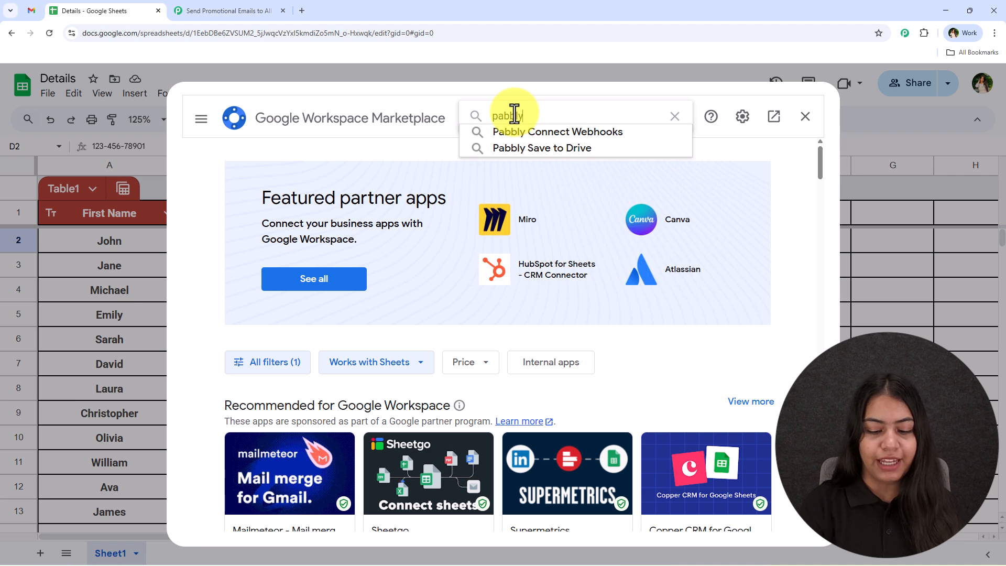
pyautogui.click(530, 135)
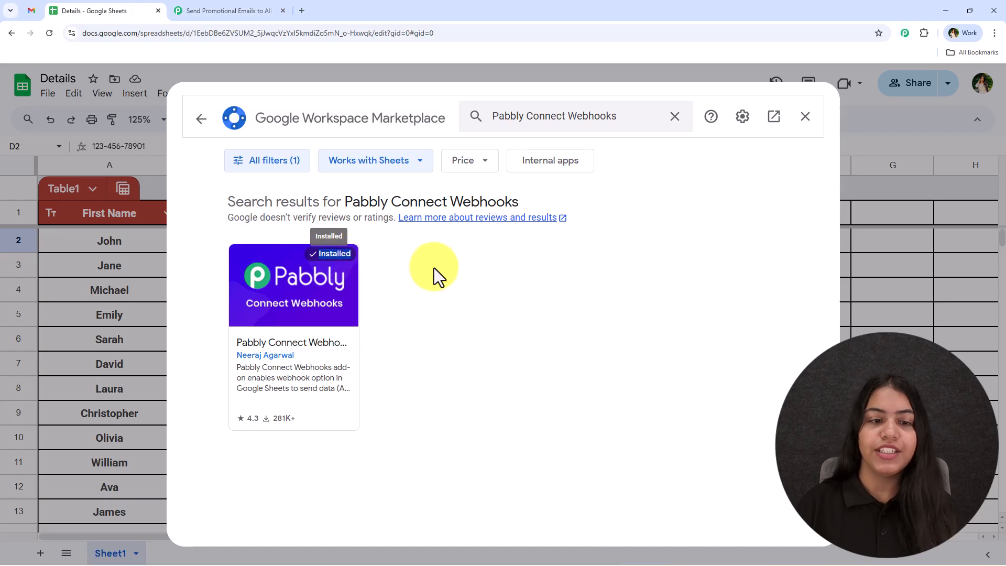
pyautogui.click(304, 265)
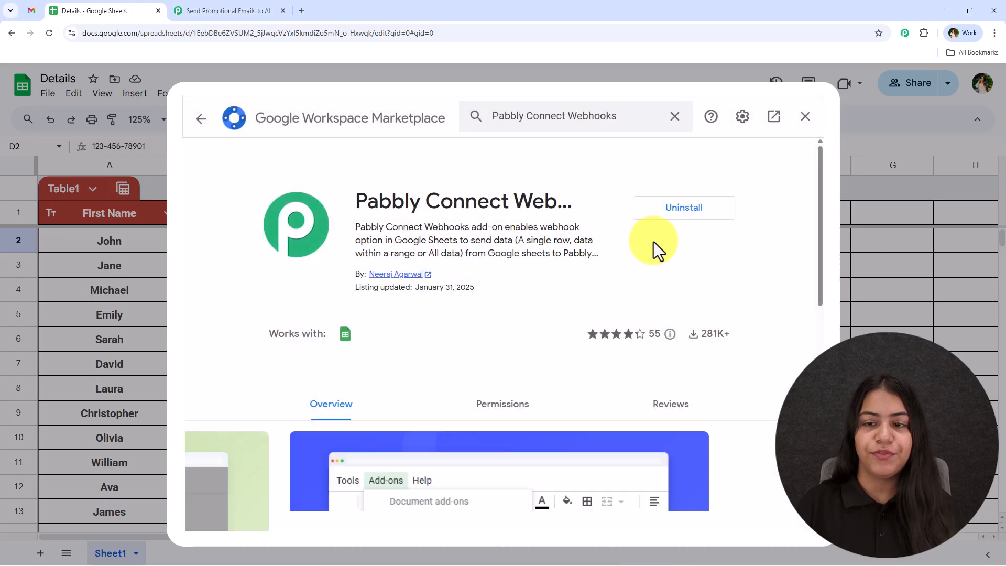
pyautogui.click(794, 122)
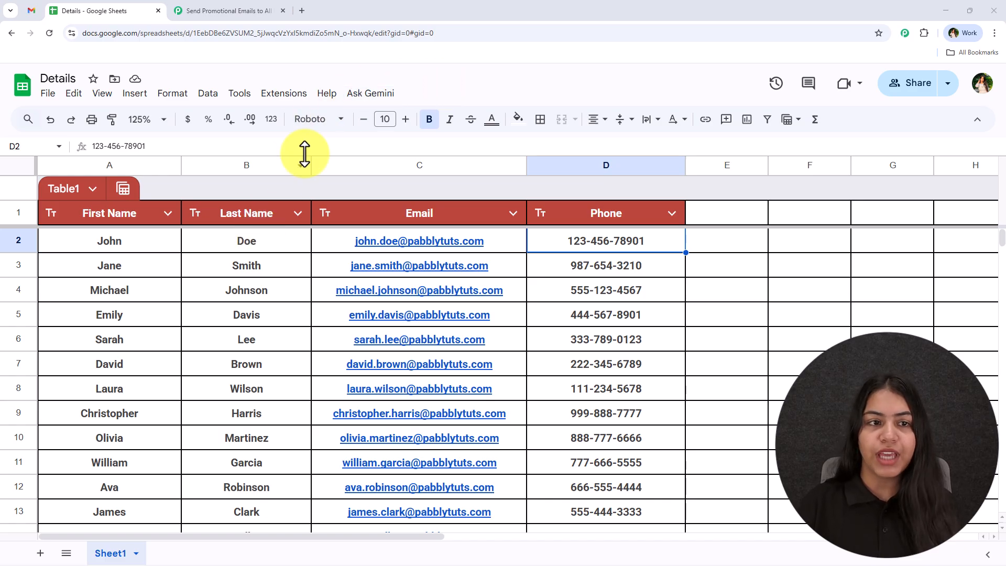
# Open the Initial Setup of the Pabbly Connect Webhooks add-on for the sheet
pyautogui.click(278, 93)
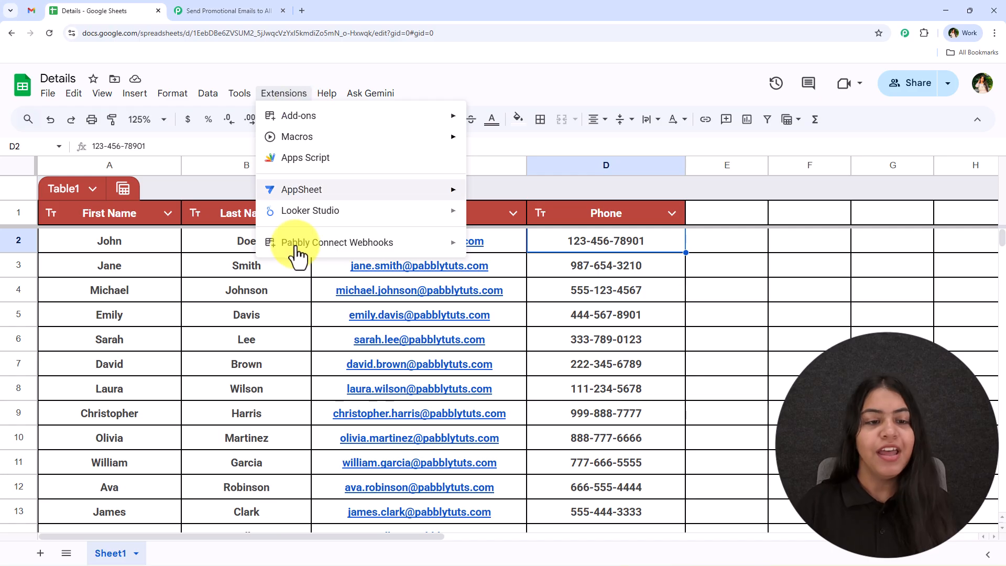
pyautogui.moveTo(348, 242)
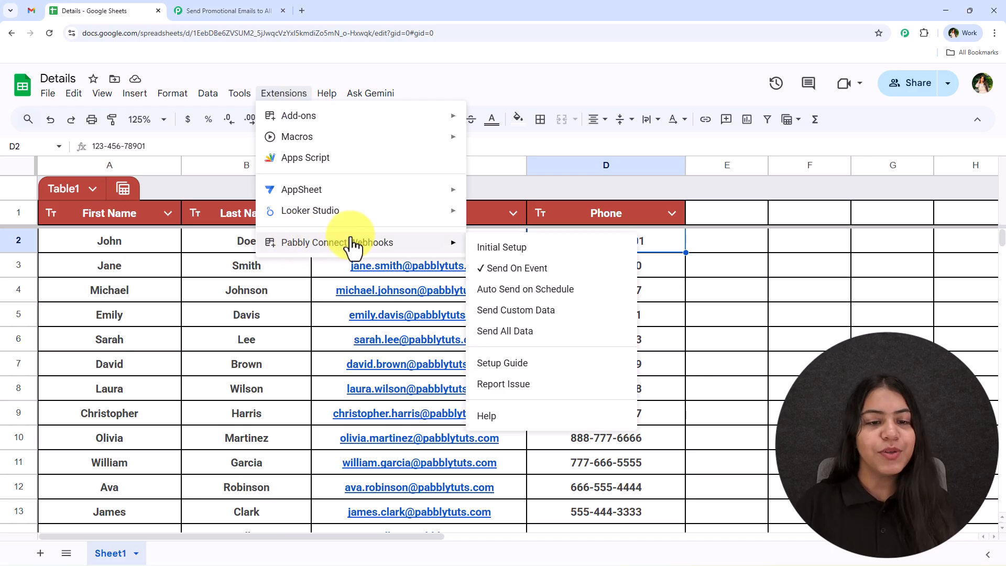
pyautogui.click(551, 249)
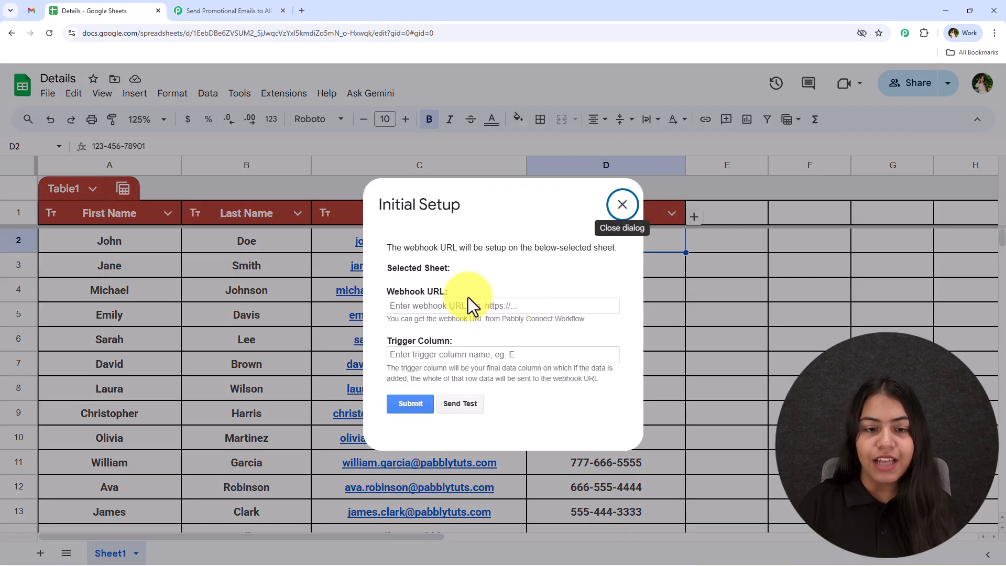
pyautogui.moveTo(448, 292); pyautogui.dragTo(391, 286)
pyautogui.moveTo(453, 341); pyautogui.dragTo(325, 11)
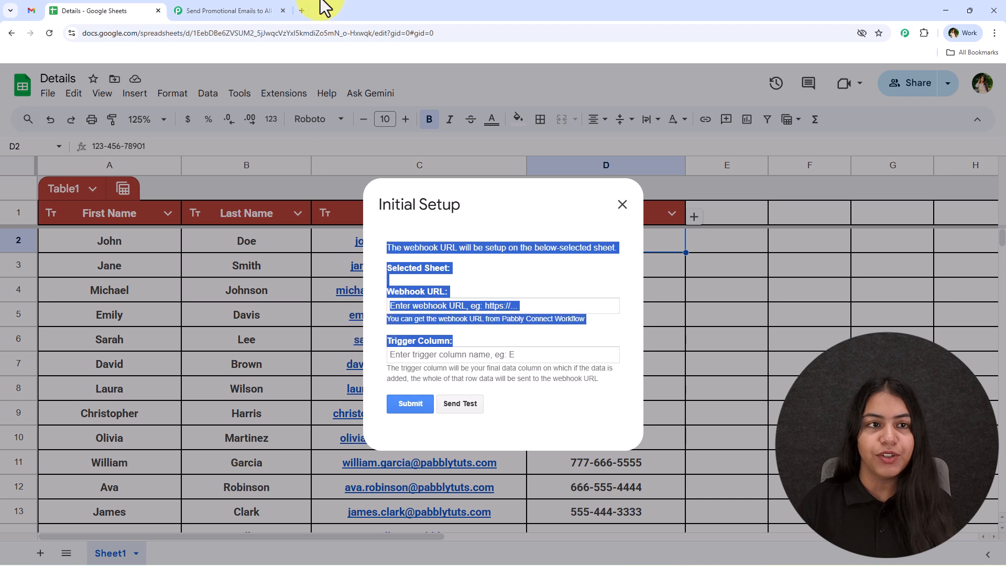
# Copy the webhook URL from the Pabbly Connect trigger and paste it as the Webhook URL in the Google Sheets add-on setup
pyautogui.click(275, 11)
pyautogui.click(978, 310)
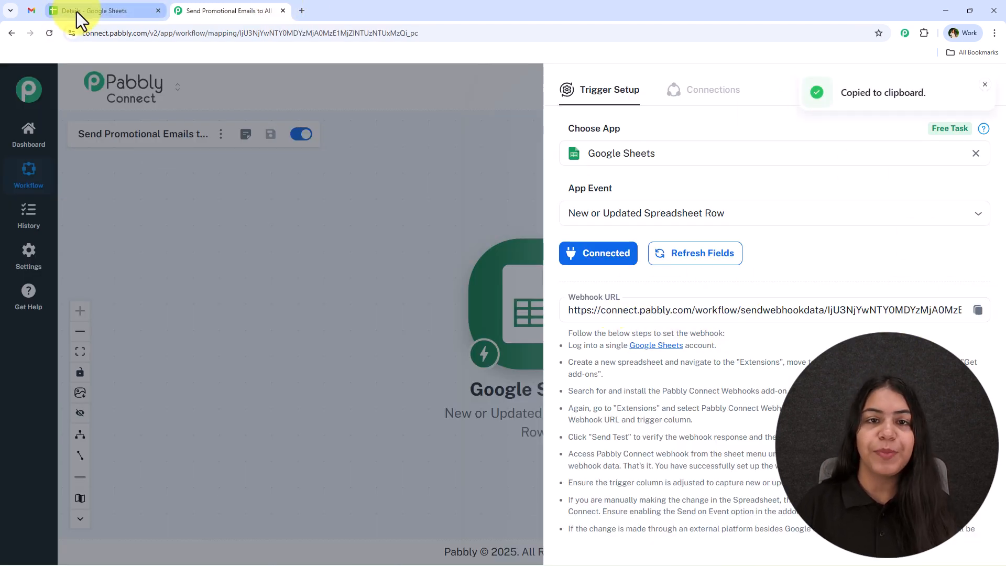
pyautogui.moveTo(77, 12)
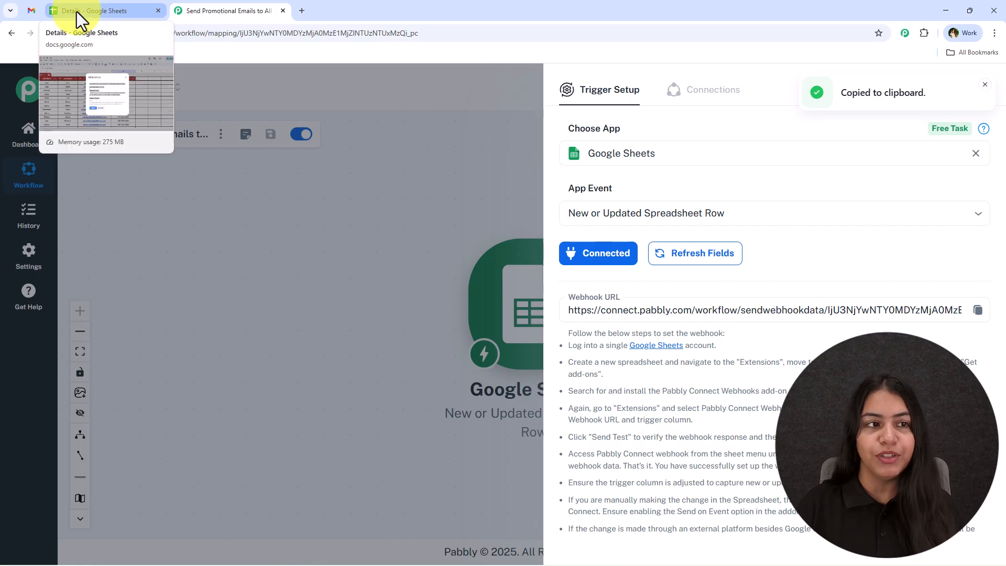
pyautogui.click(77, 12)
pyautogui.click(403, 355)
pyautogui.hotkey('ctrl', 'v')
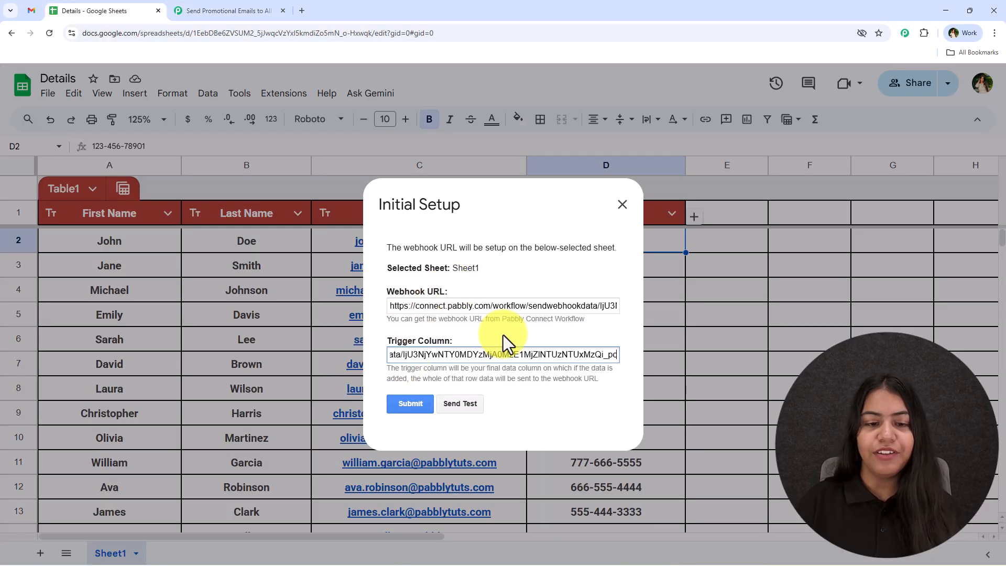
pyautogui.hotkey('ctrl', 'z')
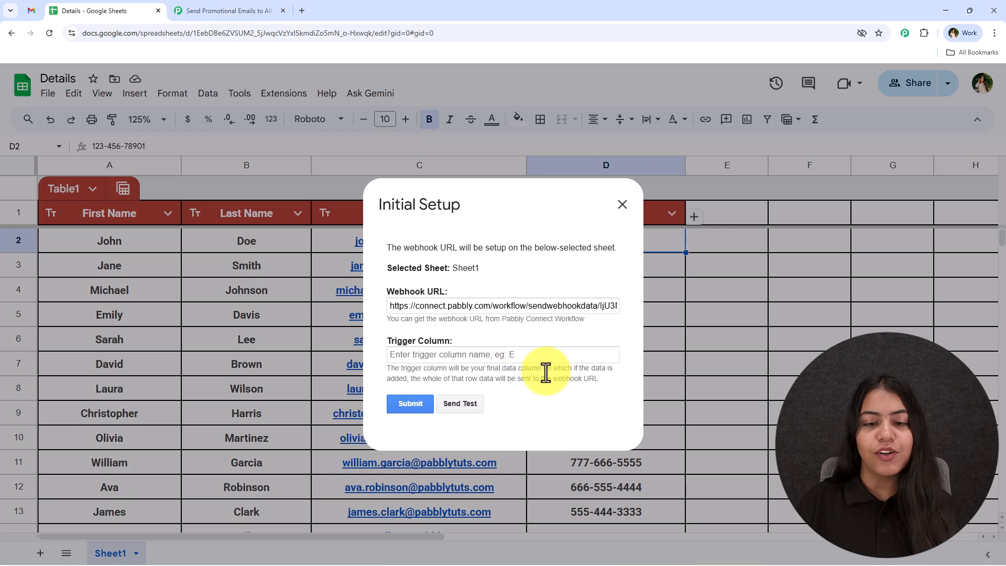
# Set the trigger column to D and submit the add-on's initial setup
pyautogui.moveTo(544, 368); pyautogui.dragTo(610, 382)
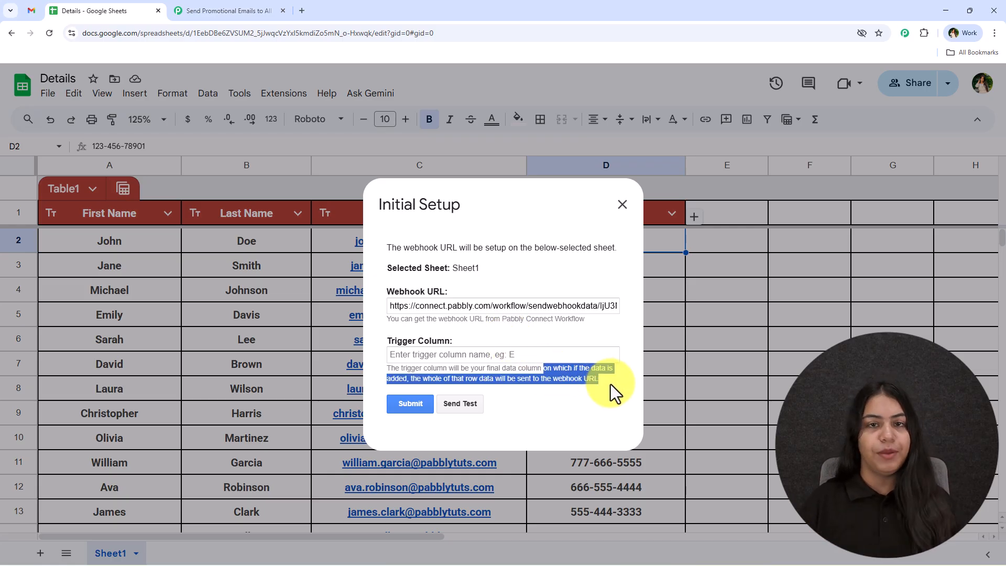
pyautogui.click(453, 355)
pyautogui.write('D')
pyautogui.click(505, 338)
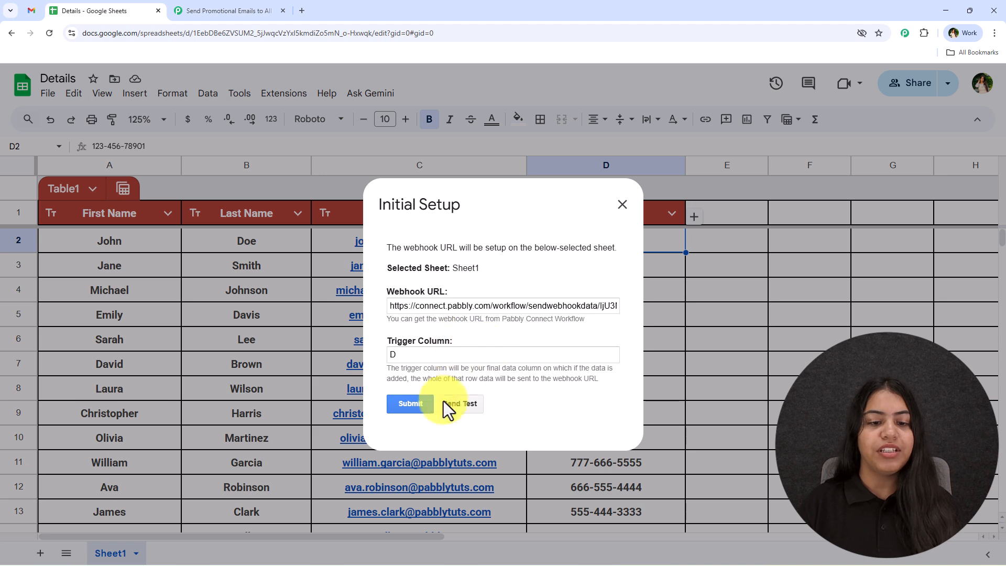
pyautogui.click(424, 402)
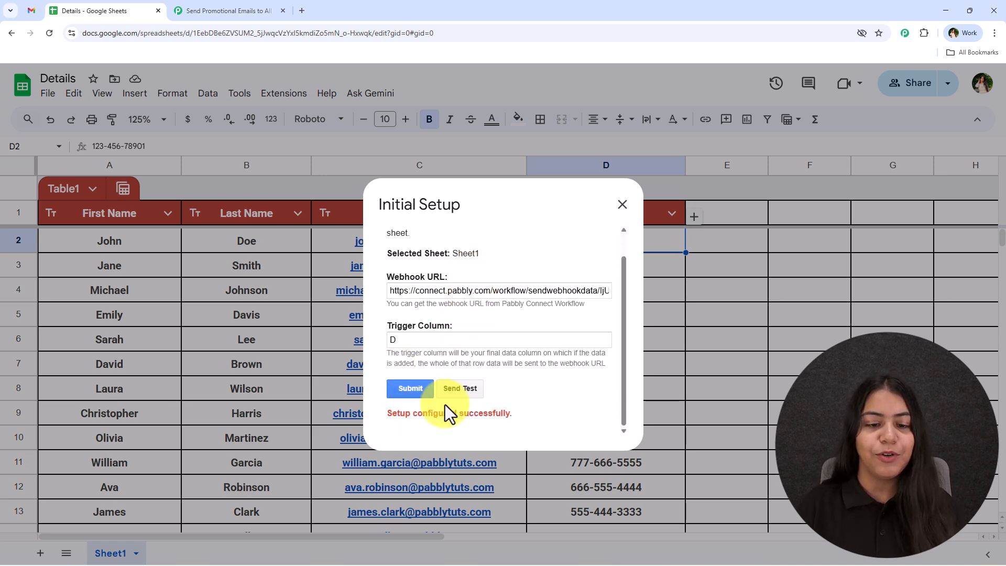
# Check the webhook capture status in Pabbly Connect, and send test data from the add-on's Initial Setup in Google Sheets
pyautogui.click(234, 11)
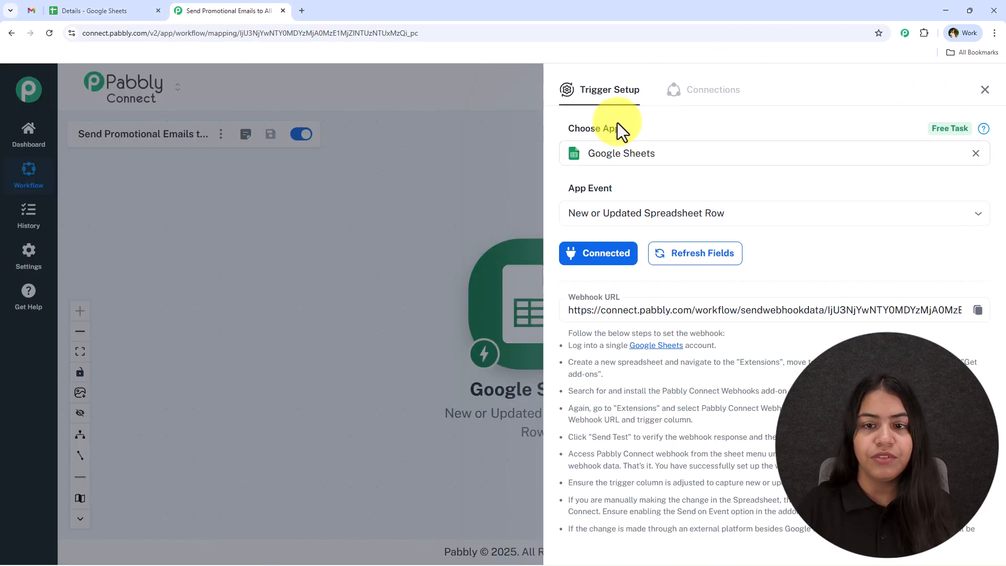
pyautogui.scroll(-3, 704, 234)
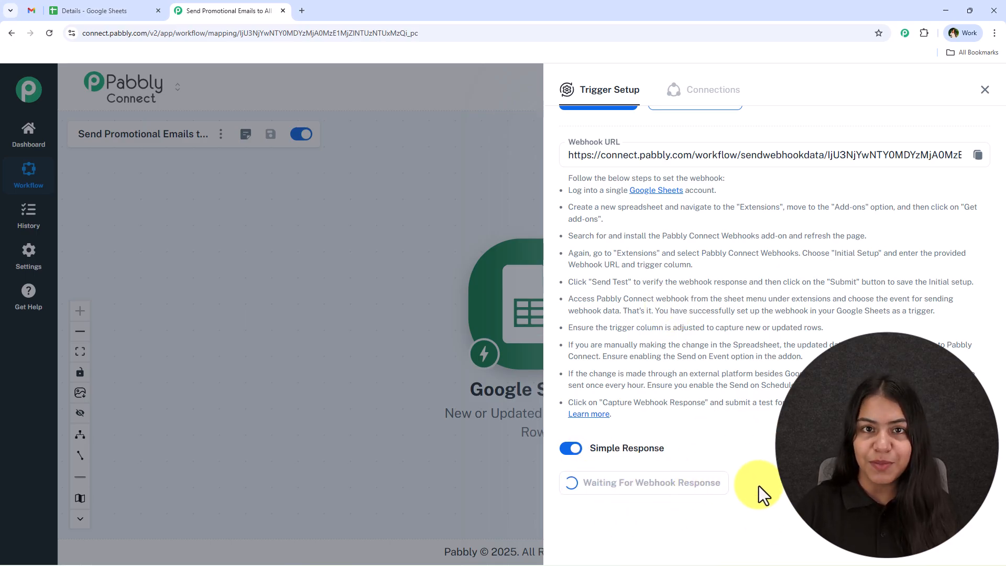
pyautogui.click(117, 3)
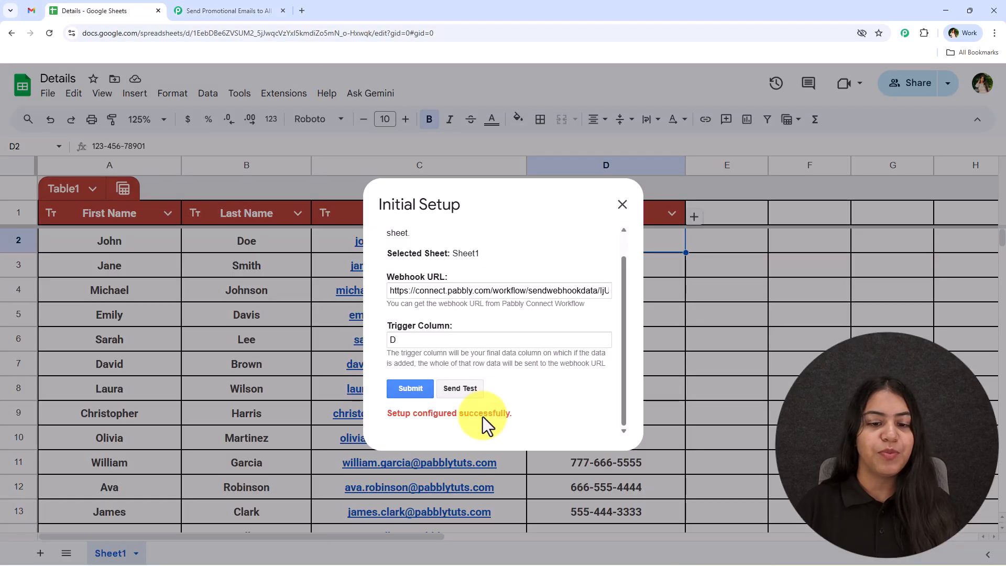
pyautogui.click(474, 394)
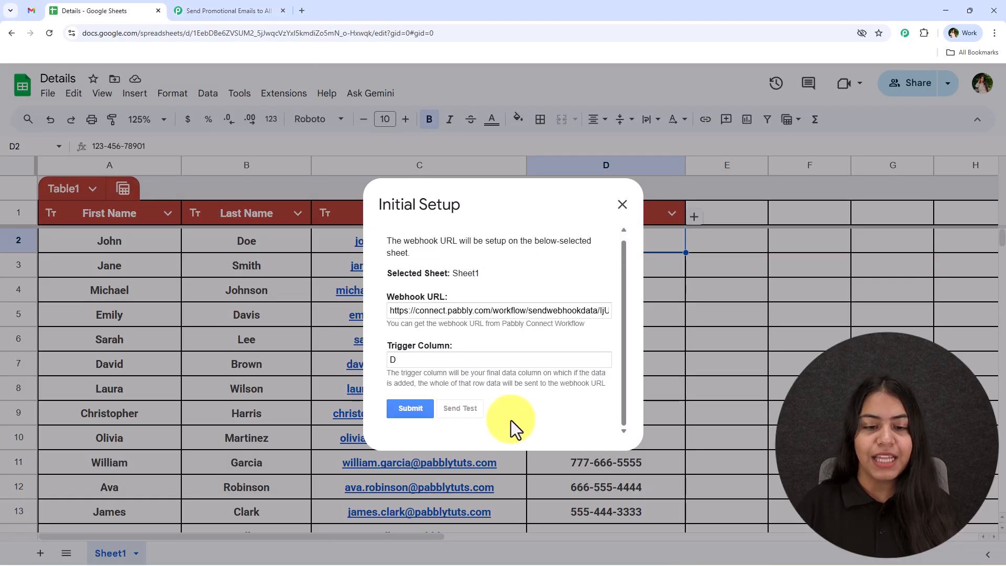
pyautogui.scroll(-2, 509, 348)
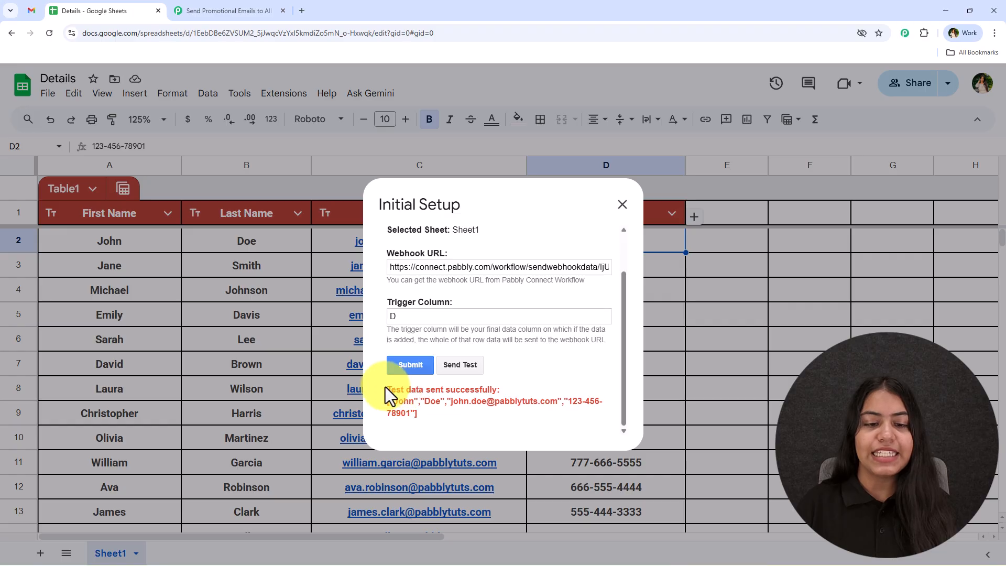
pyautogui.moveTo(387, 390); pyautogui.dragTo(495, 391)
pyautogui.click(507, 391)
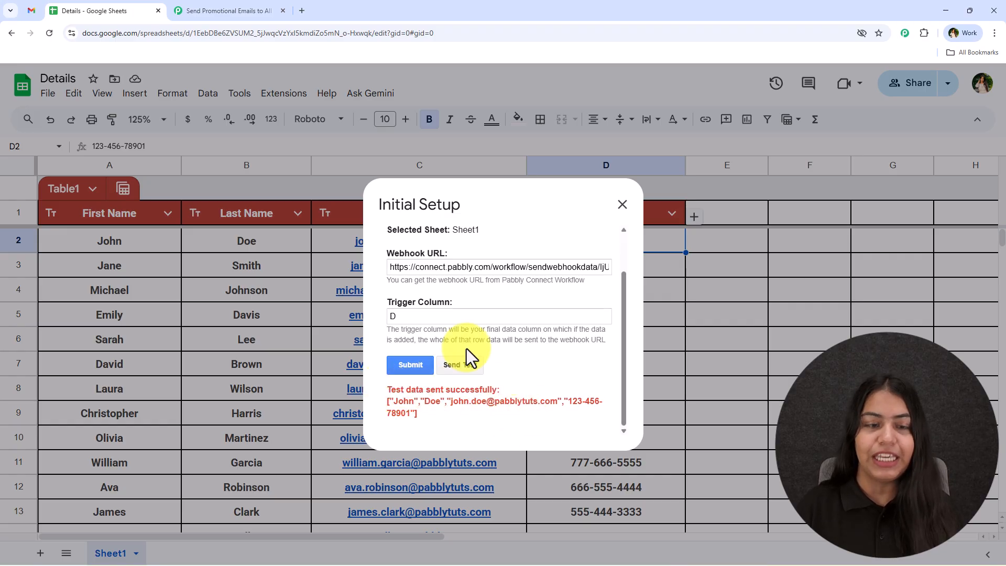
# Switch to Pabbly Connect and review the row fields in the captured webhook response
pyautogui.click(269, 11)
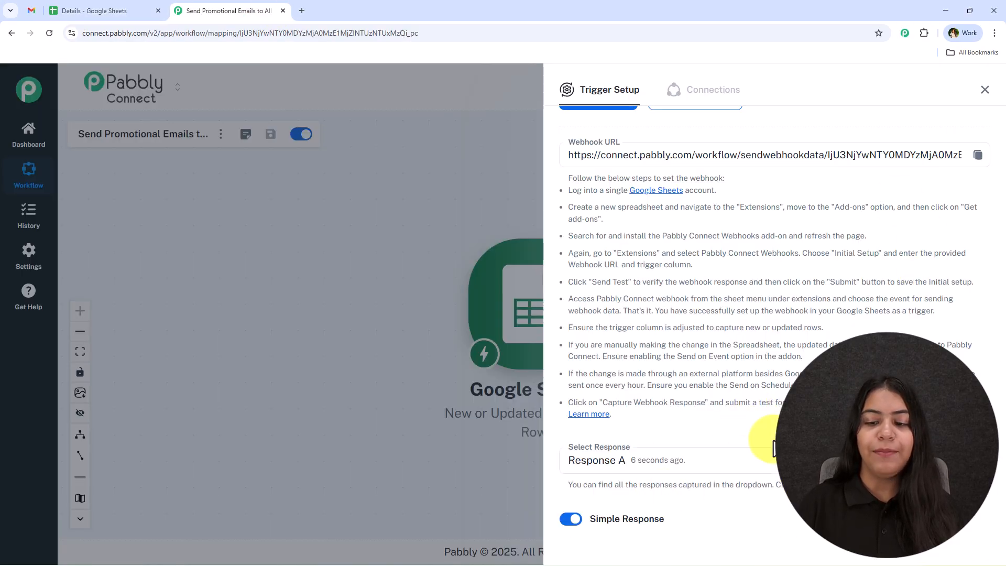
pyautogui.scroll(-6, 763, 411)
pyautogui.scroll(-3, 777, 480)
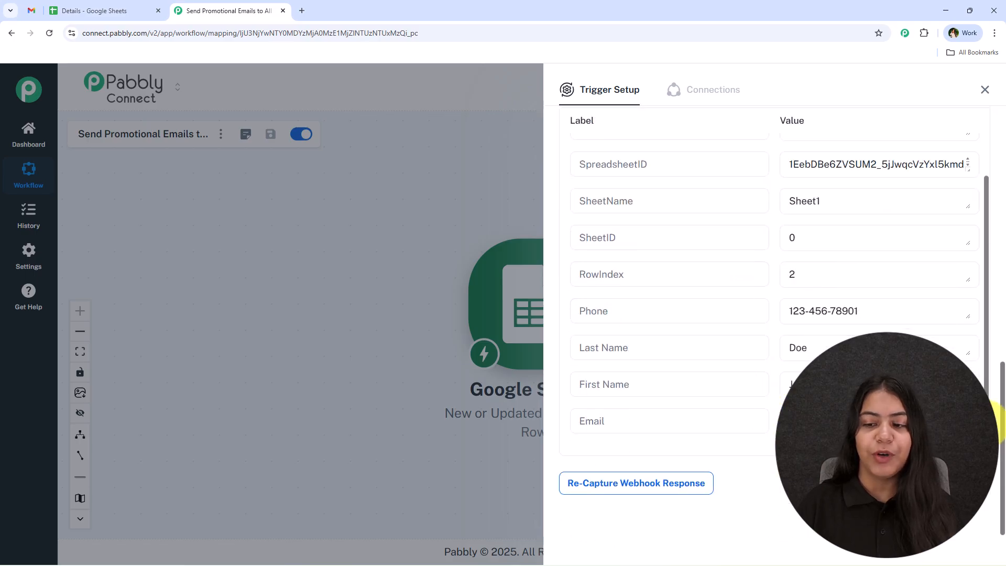
# Close the add-on's Initial Setup in Google Sheets and the trigger setup in Pabbly Connect, making room beside the Google Sheets node
pyautogui.click(117, 11)
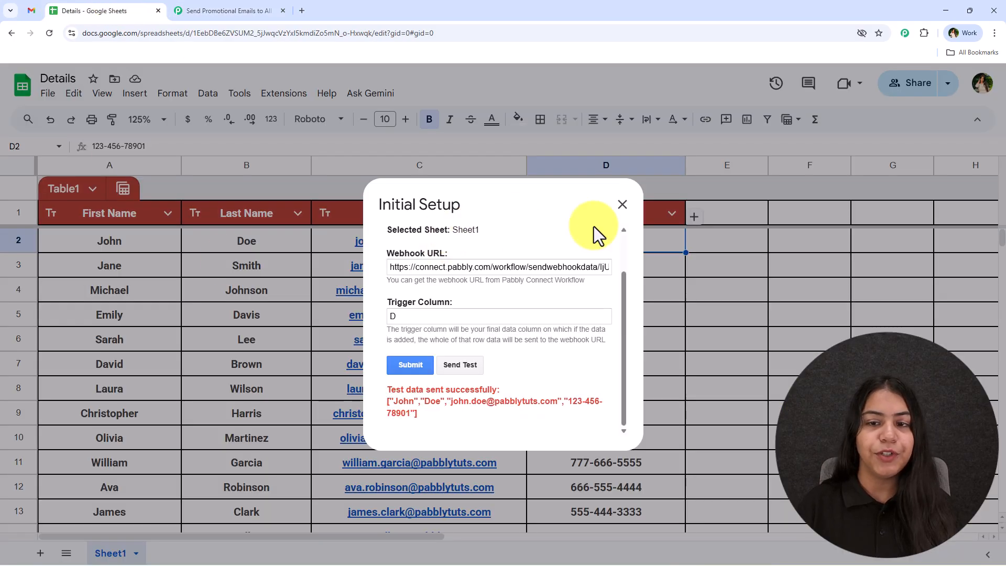
pyautogui.click(627, 202)
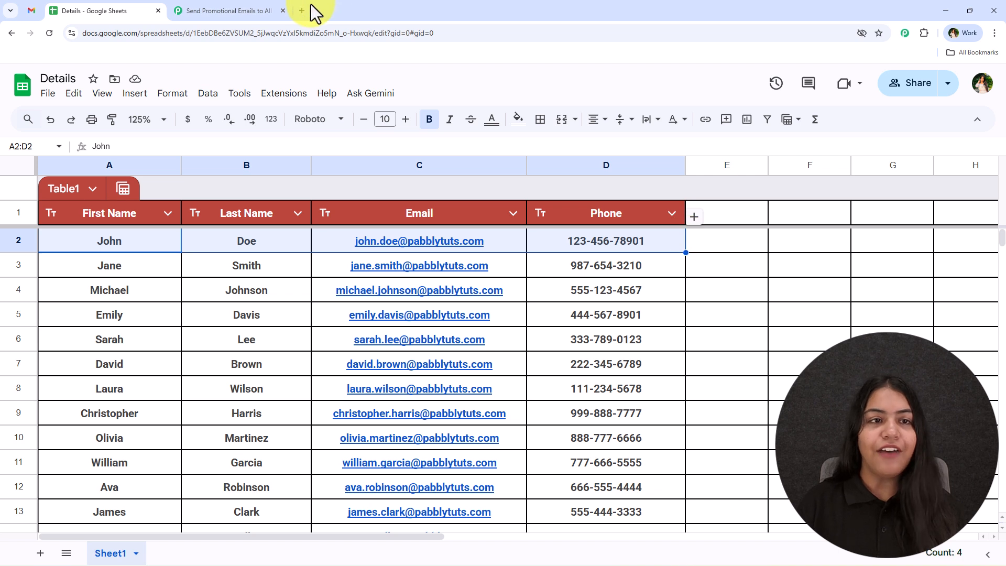
pyautogui.click(265, 10)
pyautogui.click(985, 90)
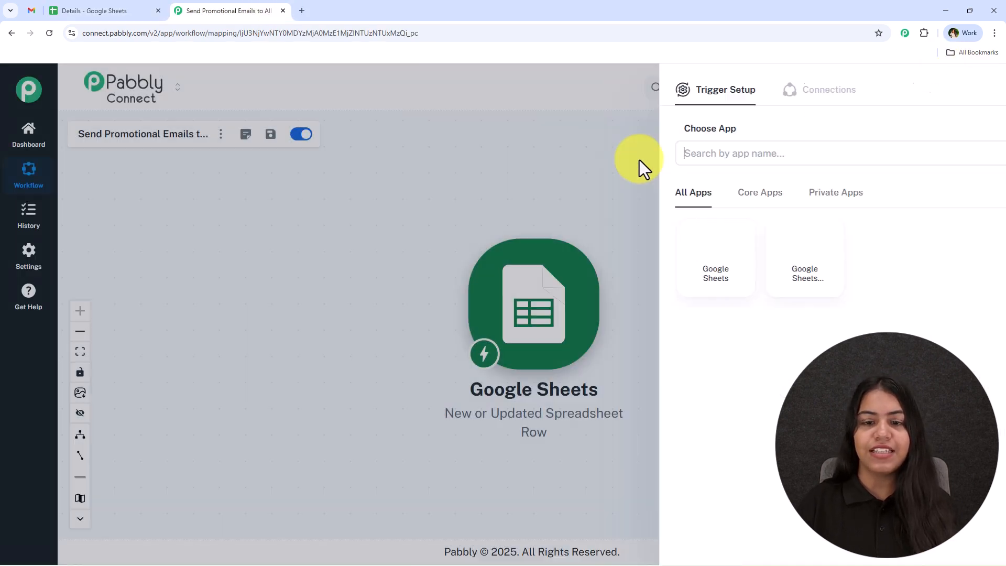
pyautogui.moveTo(664, 298); pyautogui.dragTo(526, 270)
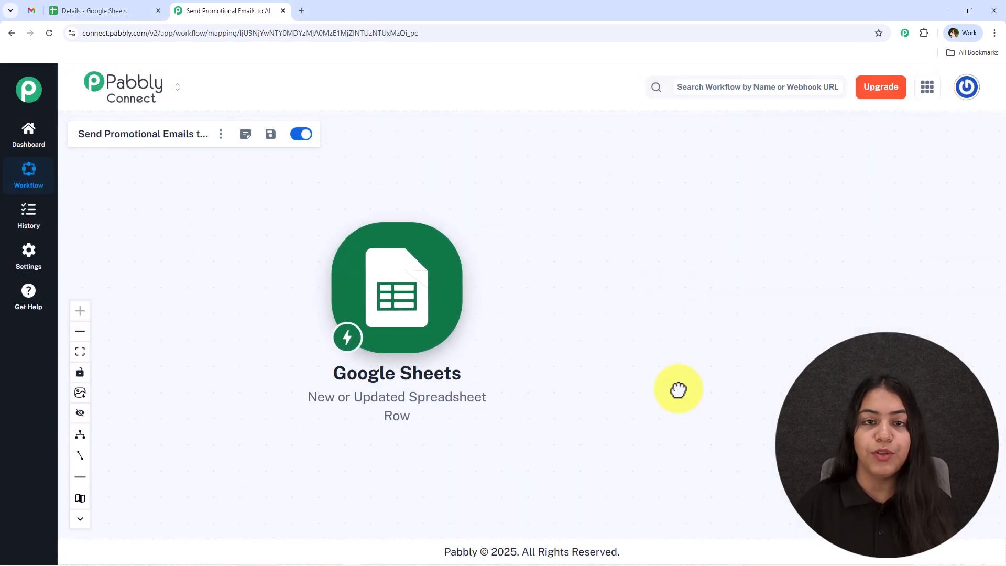
pyautogui.moveTo(692, 398); pyautogui.dragTo(613, 380)
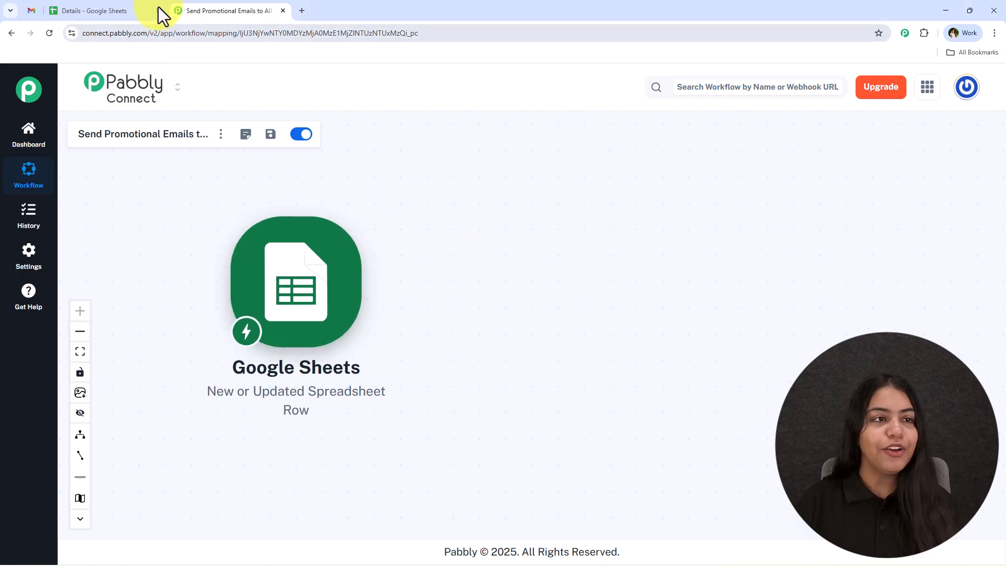
# Check the Send On Event option of the Pabbly Connect Webhooks add-on in Google Sheets, and return to Pabbly Connect
pyautogui.click(142, 11)
pyautogui.click(288, 93)
pyautogui.moveTo(319, 238)
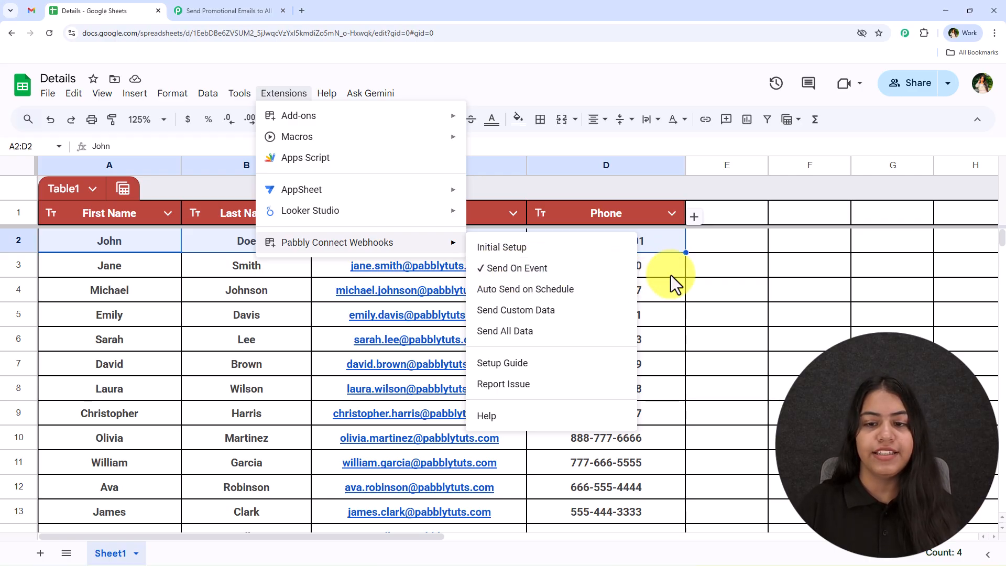
pyautogui.press('Escape')
pyautogui.click(282, 7)
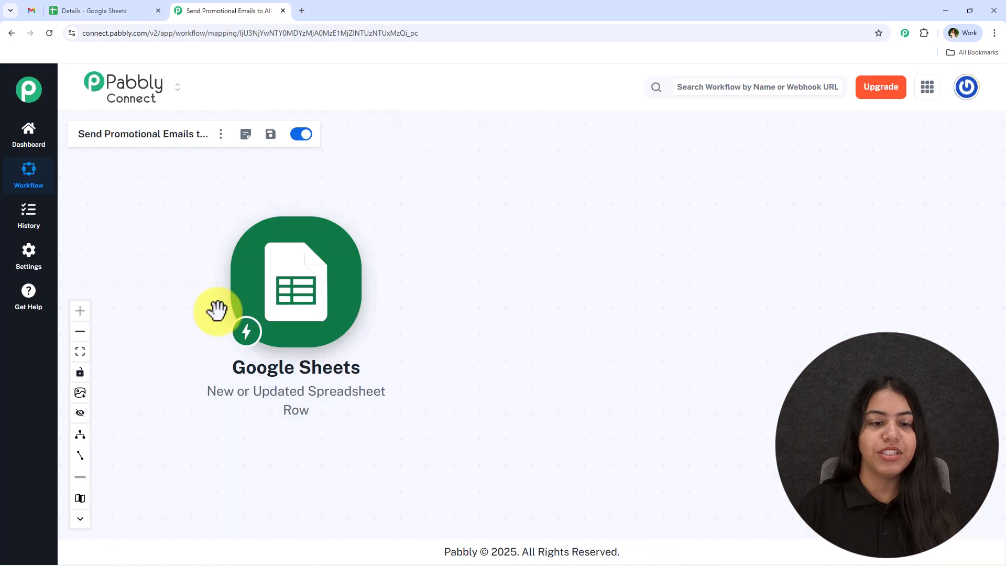
# Add a Gmail action step after the Google Sheets trigger with Send Email as its app event
pyautogui.click(374, 295)
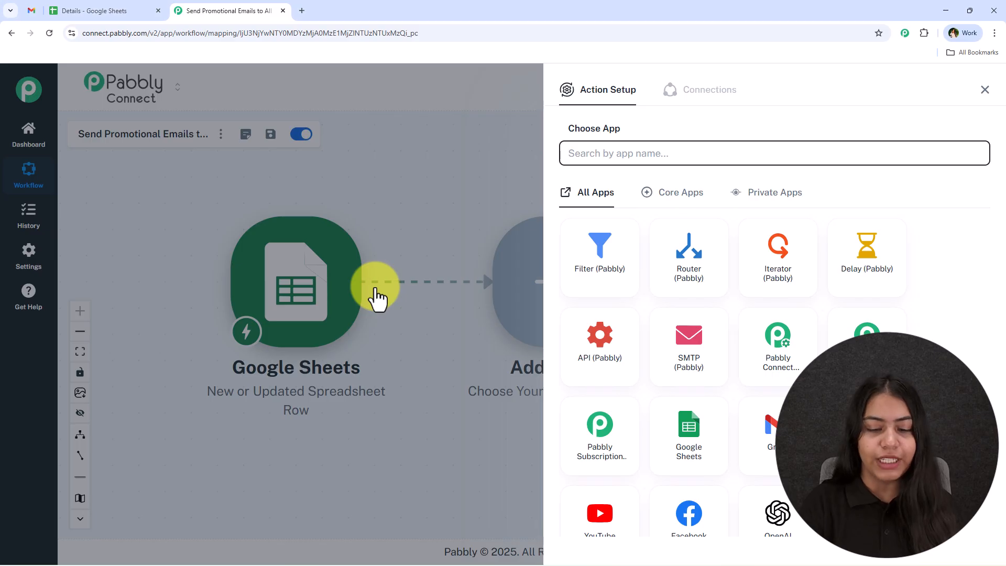
pyautogui.write('Gmail')
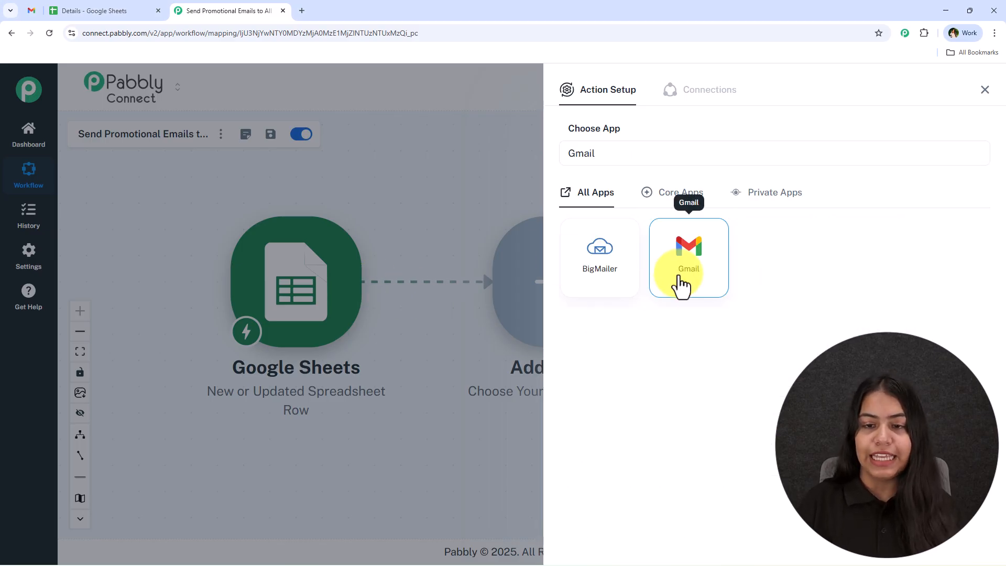
pyautogui.click(679, 279)
pyautogui.click(642, 226)
pyautogui.click(645, 259)
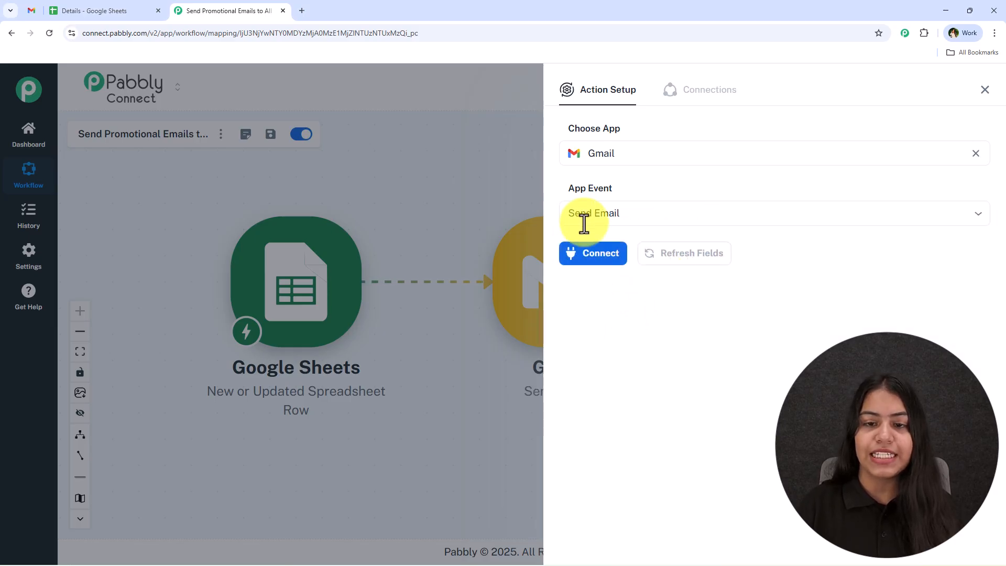
# Connect the Gmail action through a new connection by signing in with the Google account and allowing Pabbly Connect access
pyautogui.click(597, 254)
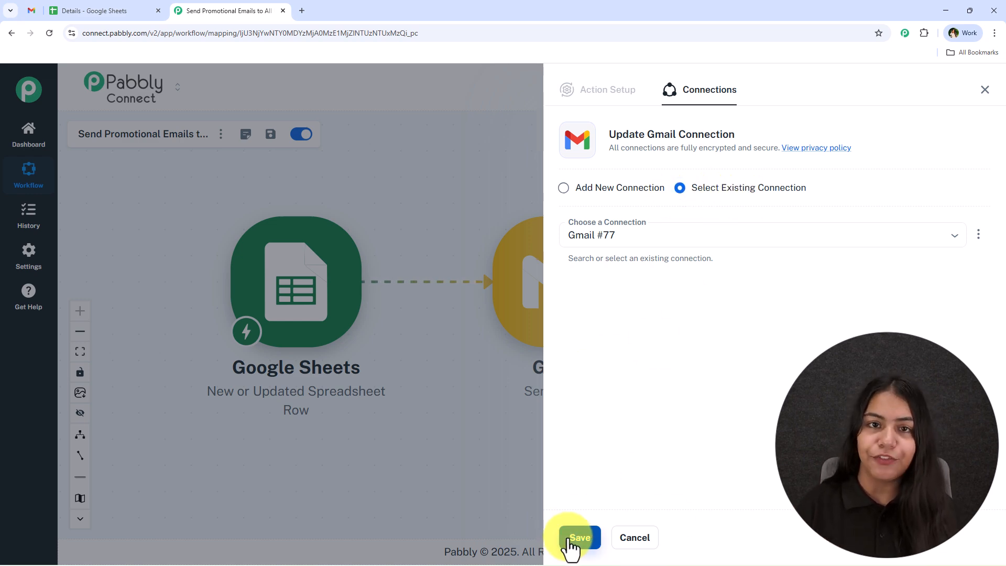
pyautogui.click(563, 187)
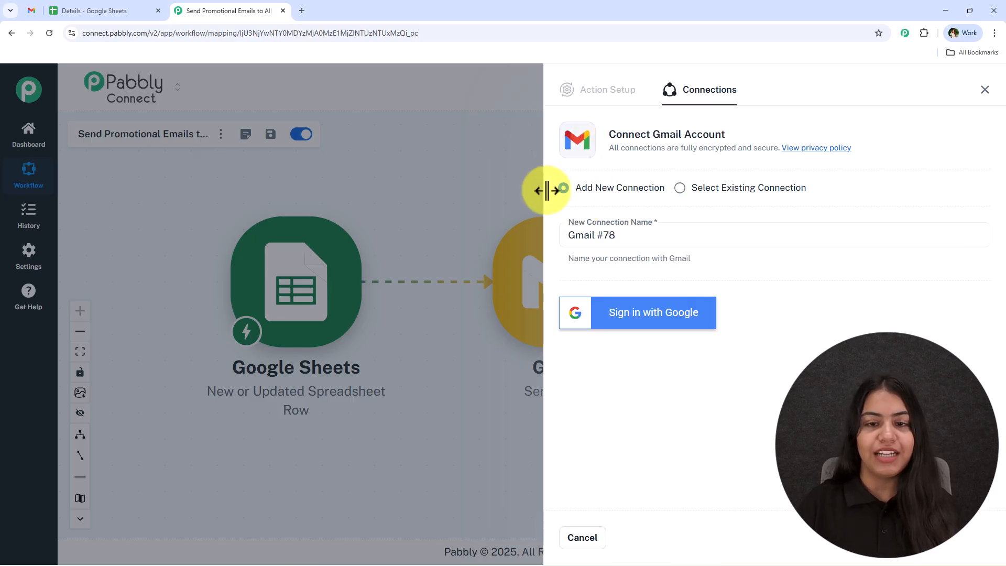
pyautogui.click(629, 323)
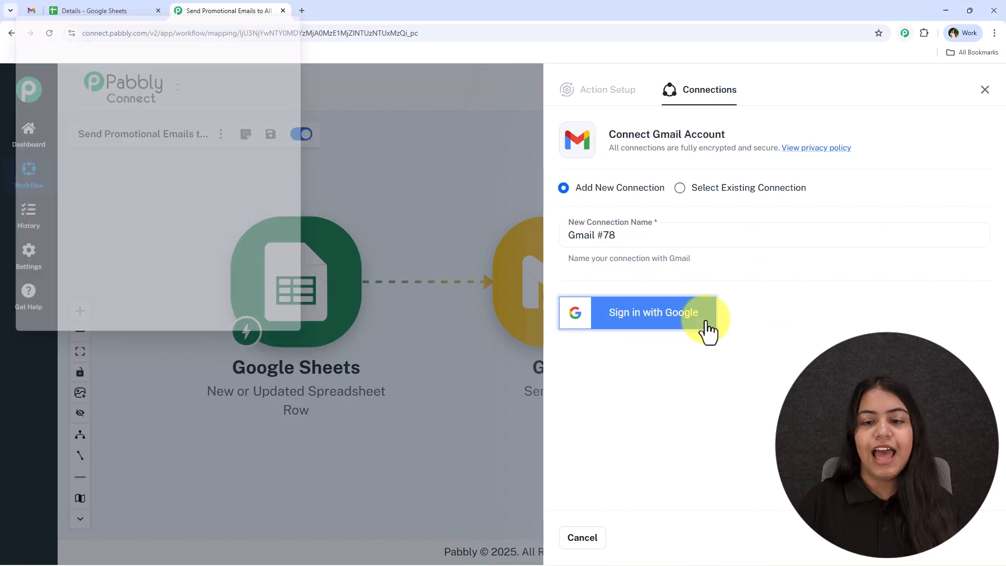
pyautogui.click(702, 326)
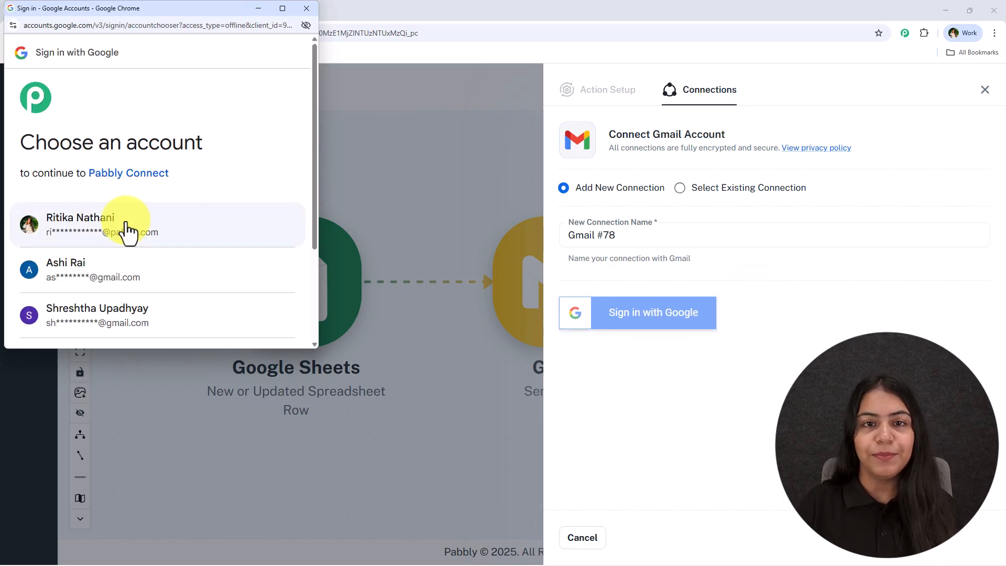
pyautogui.click(126, 224)
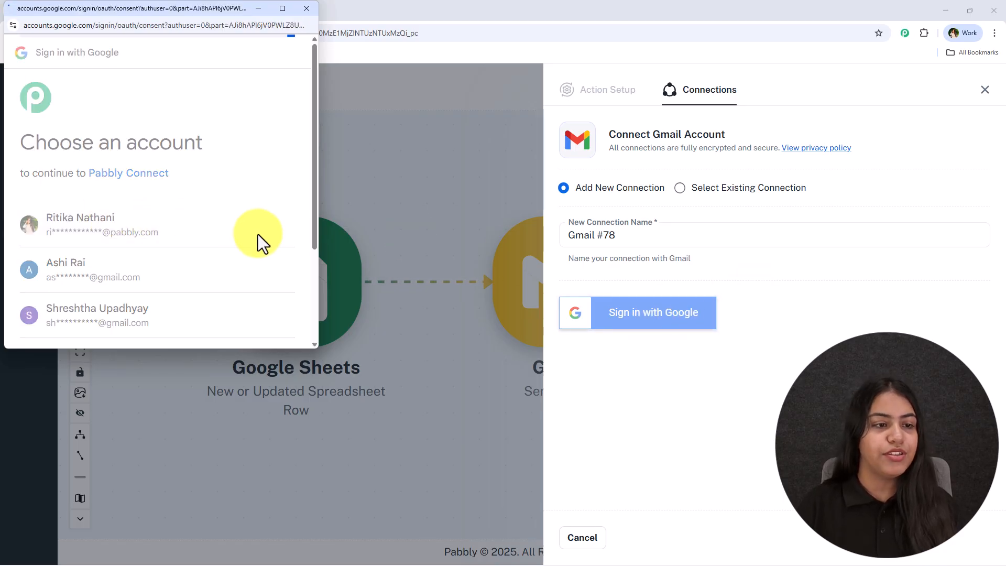
pyautogui.scroll(-1, 34, 168)
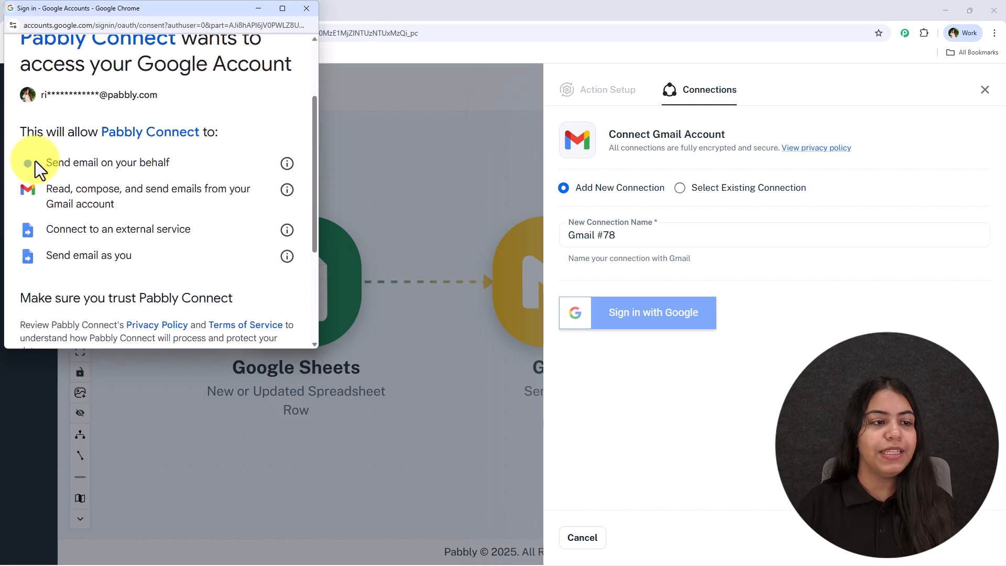
pyautogui.scroll(-3, 213, 246)
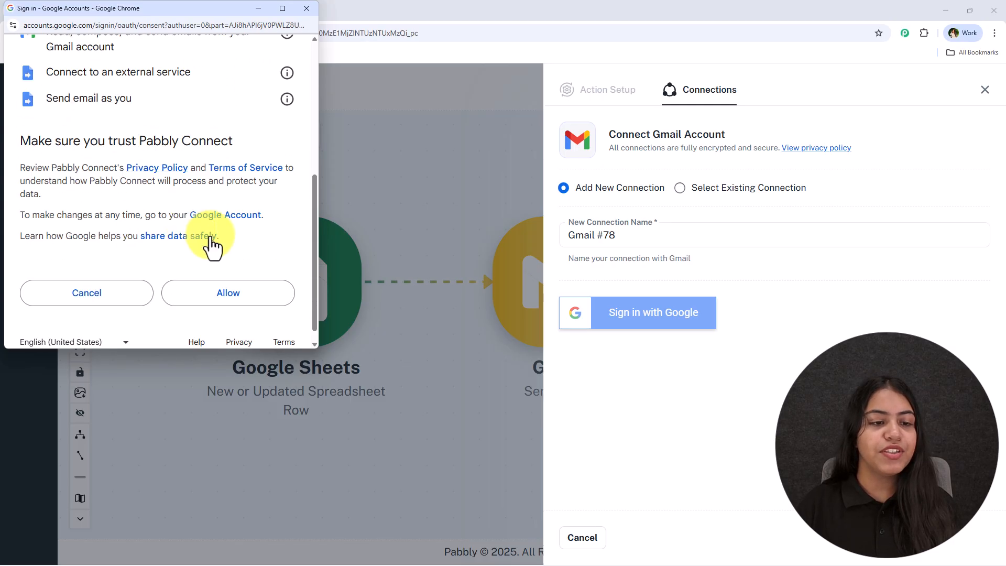
pyautogui.click(245, 303)
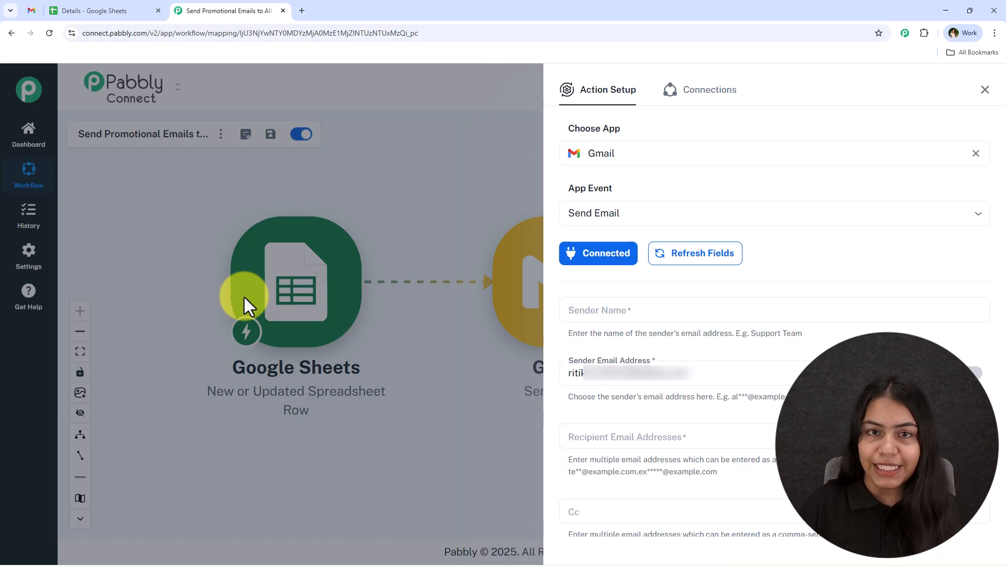
# Set the sender name to Digital Dynamics and choose the connected account's address as the sender email address
pyautogui.click(624, 313)
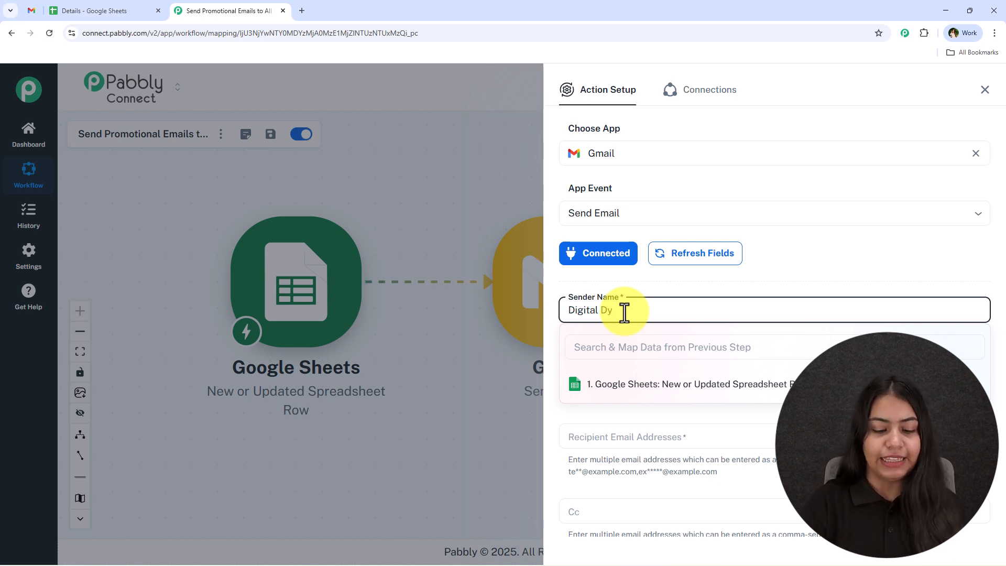
pyautogui.click(630, 292)
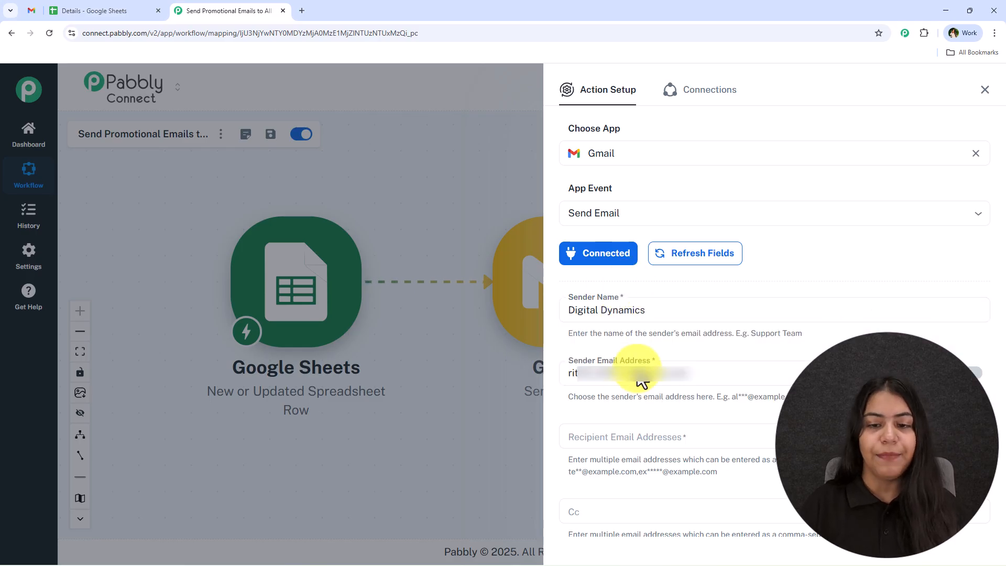
pyautogui.click(704, 376)
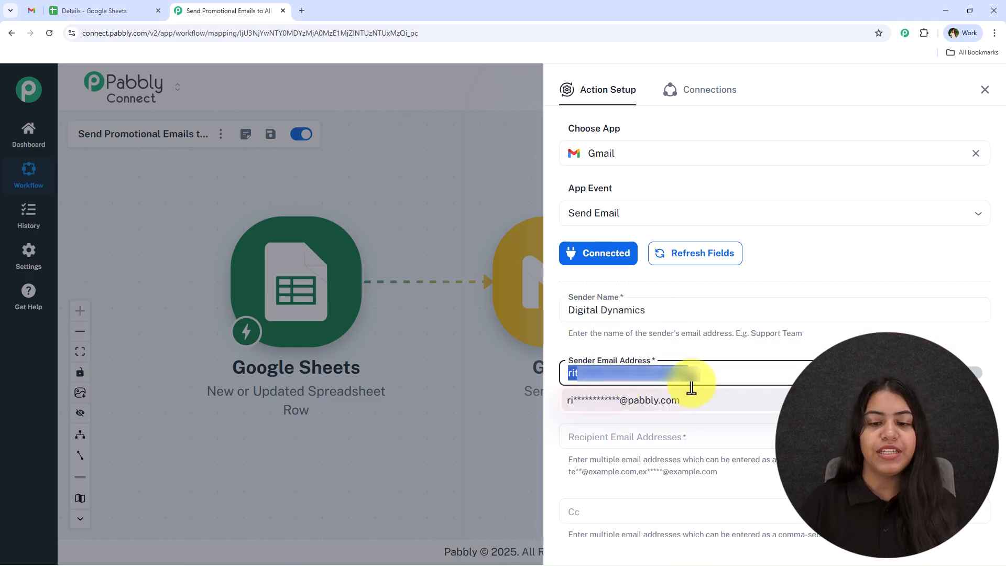
pyautogui.click(647, 403)
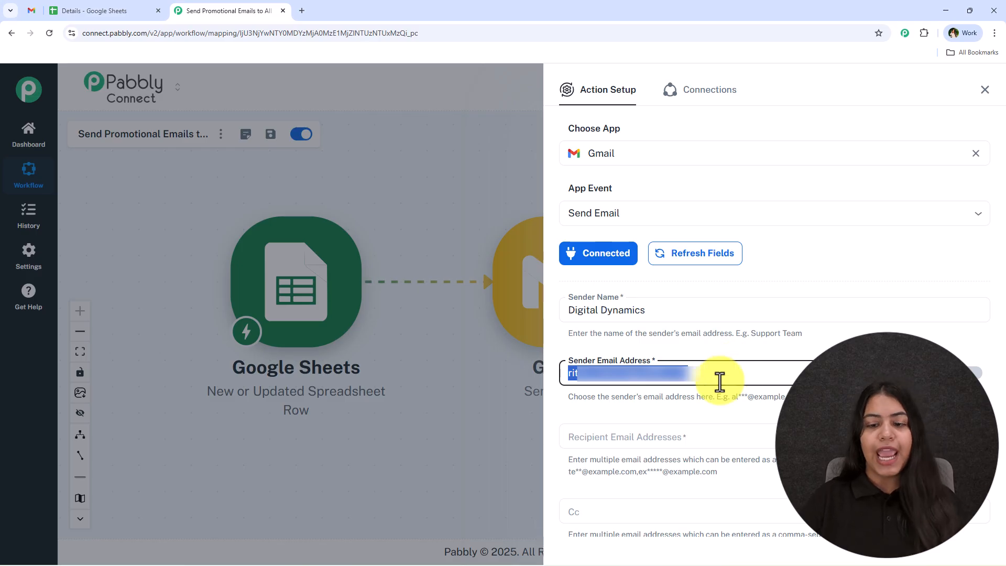
pyautogui.click(719, 375)
pyautogui.click(652, 407)
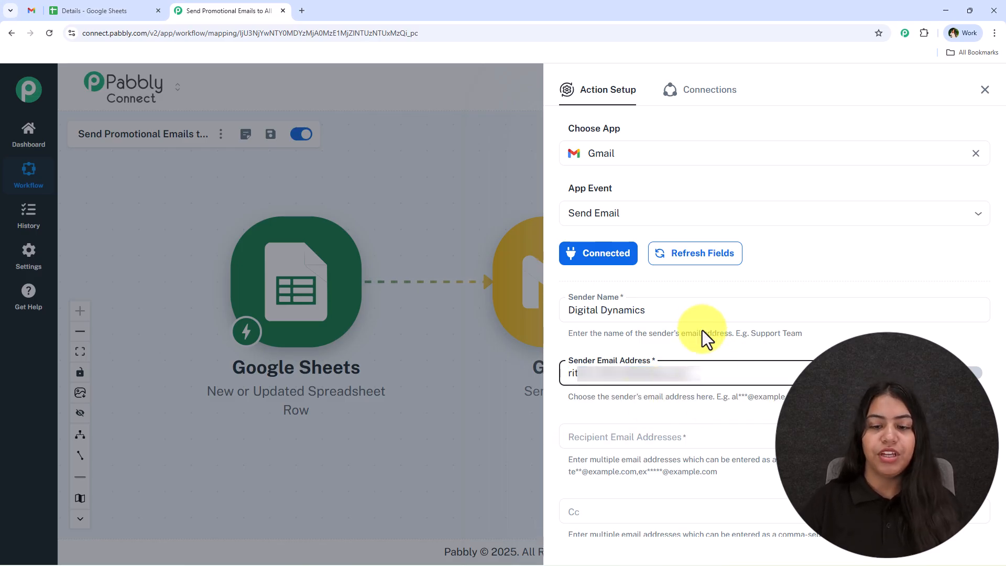
# Map the Recipient Email Addresses field to the Email value from the Google Sheets trigger step
pyautogui.click(649, 432)
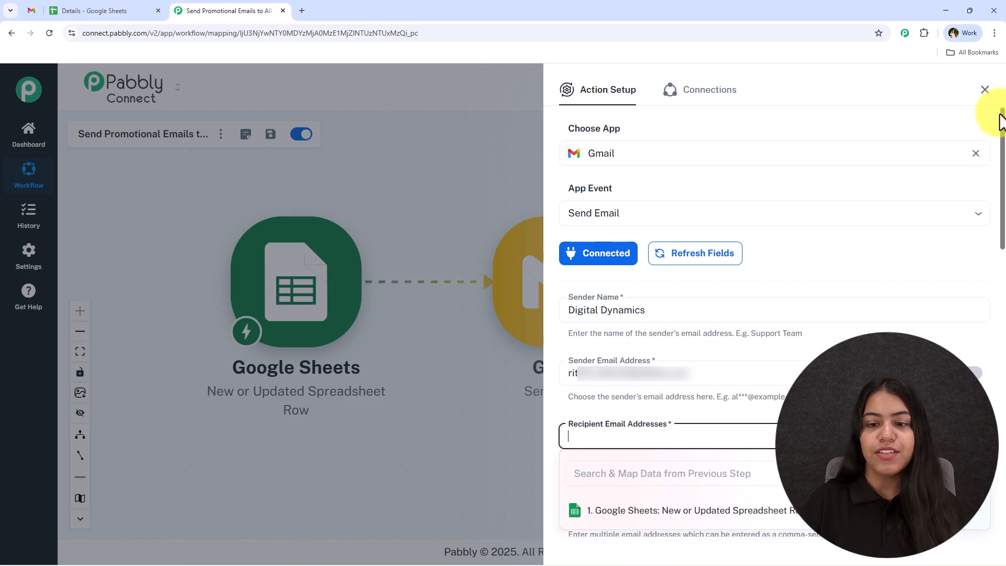
pyautogui.moveTo(1001, 120); pyautogui.dragTo(1001, 252)
pyautogui.scroll(2, 804, 234)
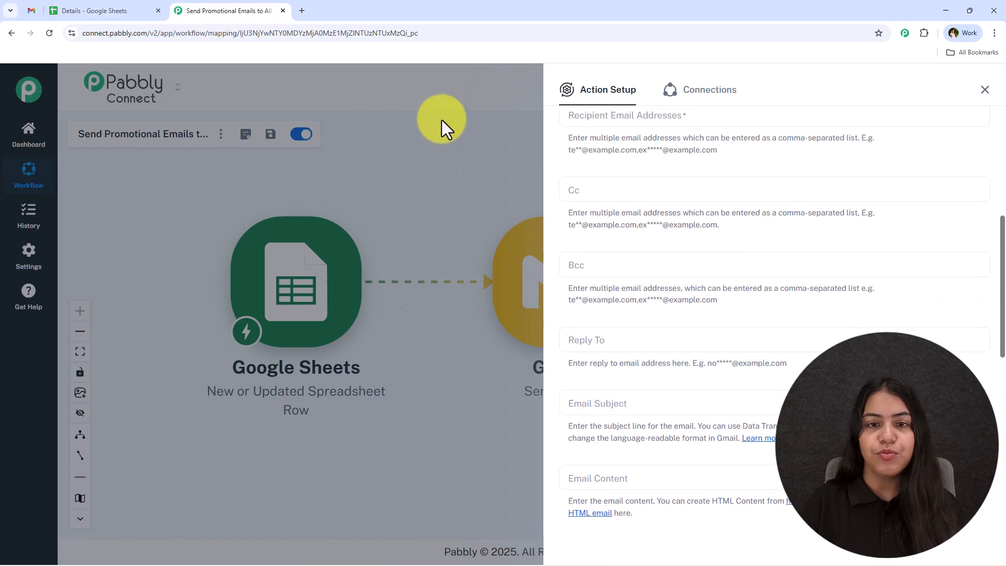
pyautogui.click(577, 120)
pyautogui.click(592, 153)
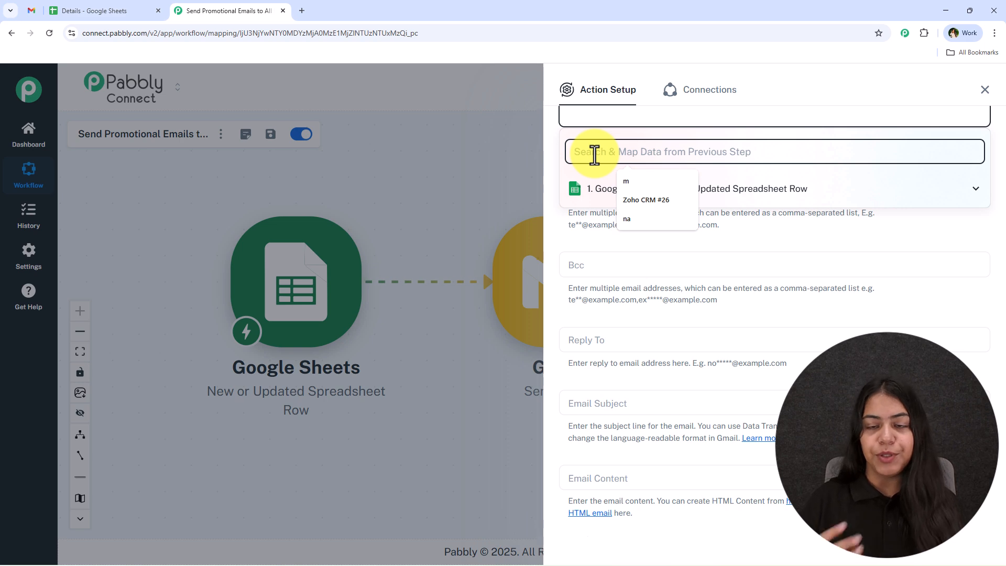
pyautogui.write('em')
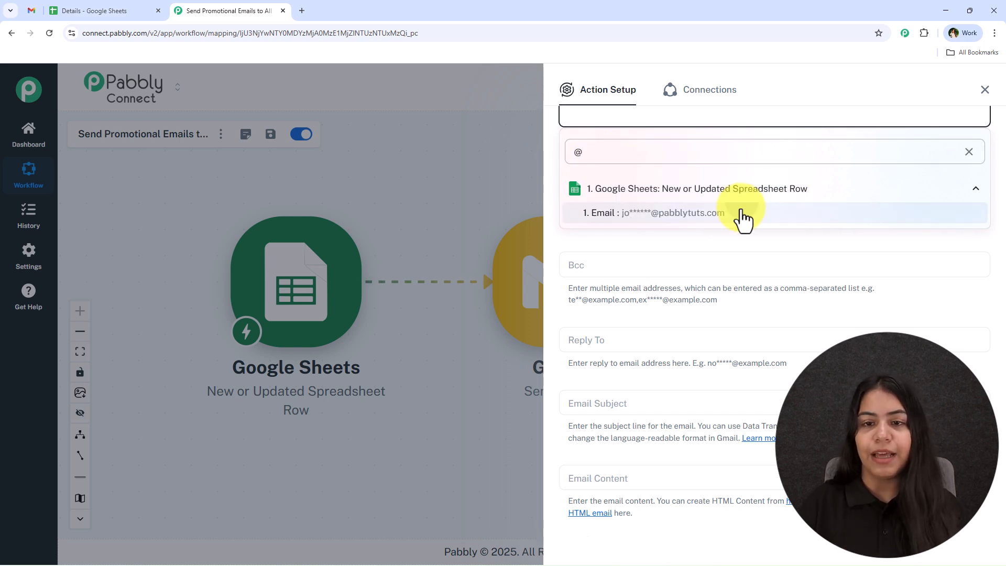
pyautogui.click(770, 210)
pyautogui.click(924, 368)
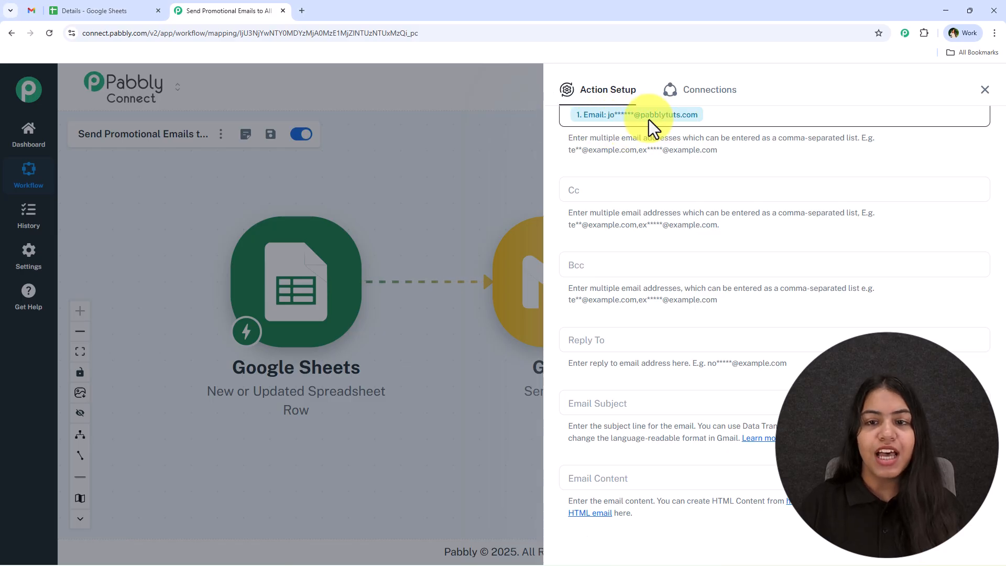
# Enter "{{Name}}, Unlock 25% Off Your First Digital Marketing Plan 🎯" as the email subject, leaving Cc, Bcc and Reply To empty
pyautogui.scroll(-2, 660, 199)
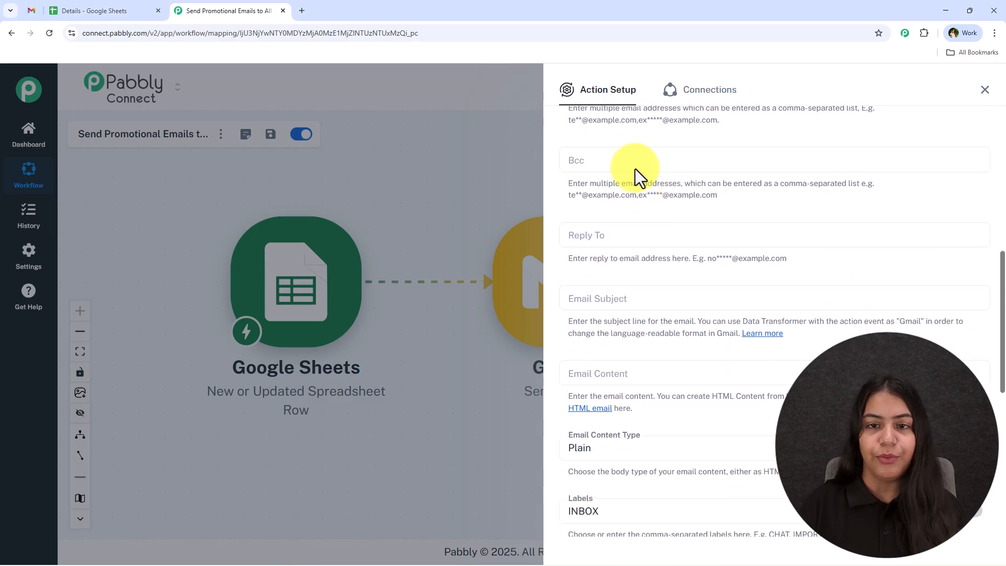
pyautogui.scroll(1, 641, 177)
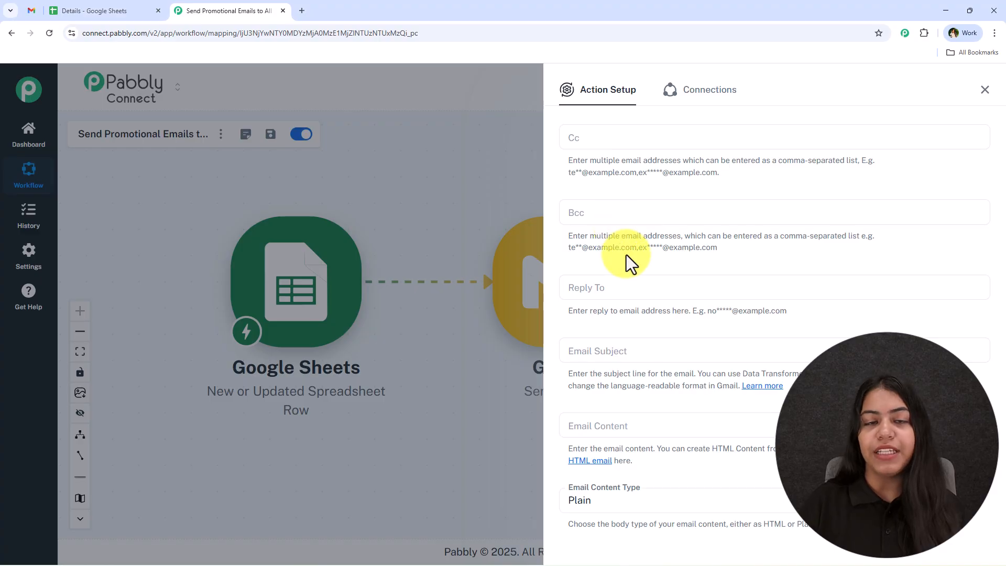
pyautogui.click(606, 140)
pyautogui.click(667, 283)
pyautogui.click(652, 171)
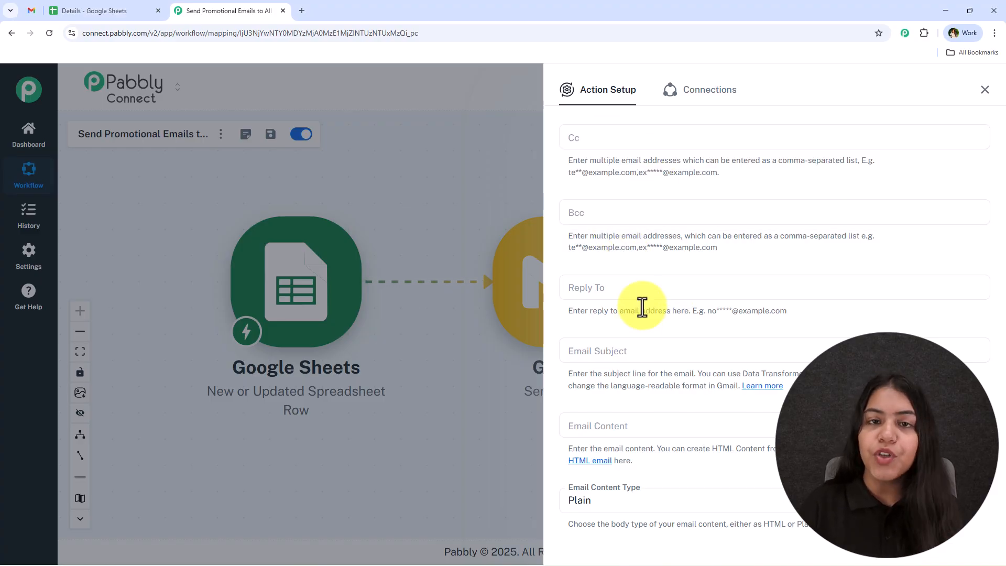
pyautogui.scroll(-5, 637, 320)
pyautogui.scroll(1, 648, 225)
pyautogui.click(672, 141)
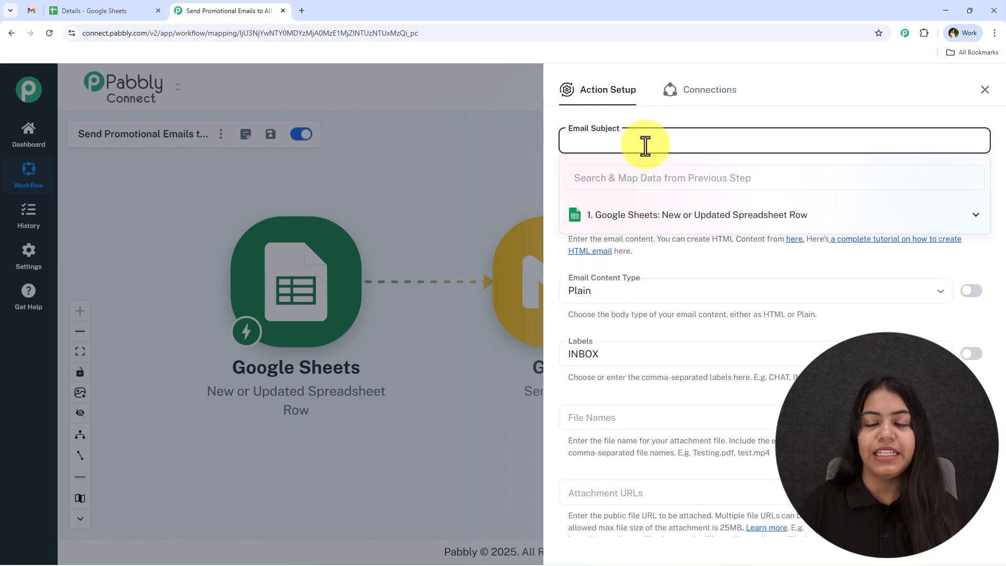
pyautogui.click(847, 116)
pyautogui.click(682, 142)
pyautogui.write('{{Name}}, Unlock 25% Off Your First Digital Marketing Plan 🎯')
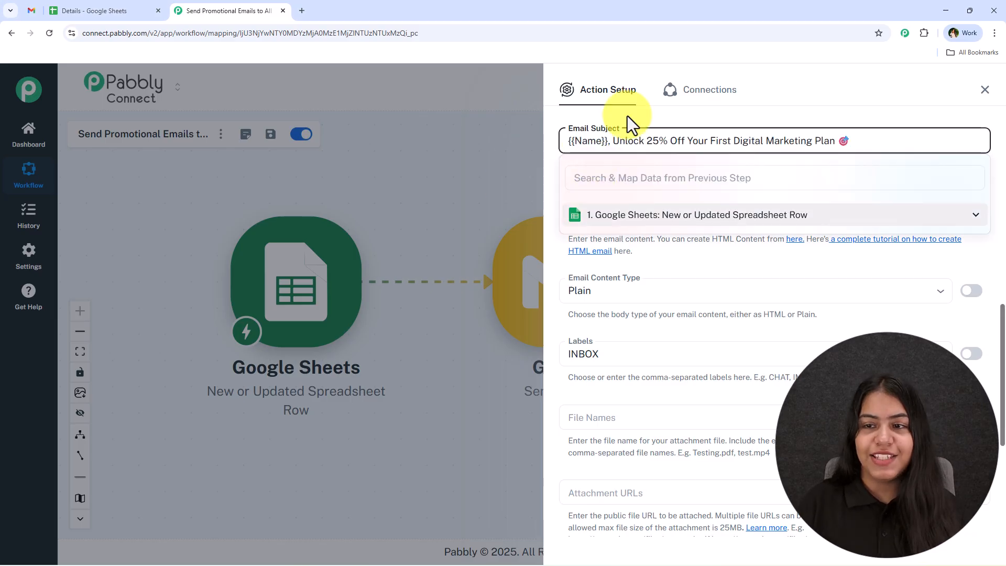
# Replace the {{Name}} placeholder in the email subject with the First Name value mapped from the Google Sheets step
pyautogui.moveTo(609, 143); pyautogui.dragTo(563, 140)
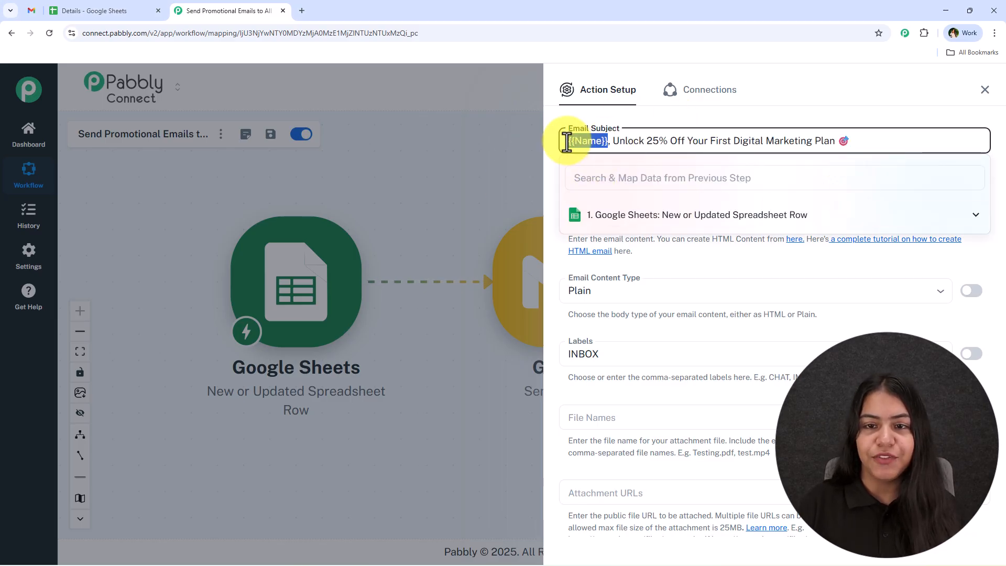
pyautogui.click(624, 223)
pyautogui.scroll(-2, 683, 320)
pyautogui.click(670, 325)
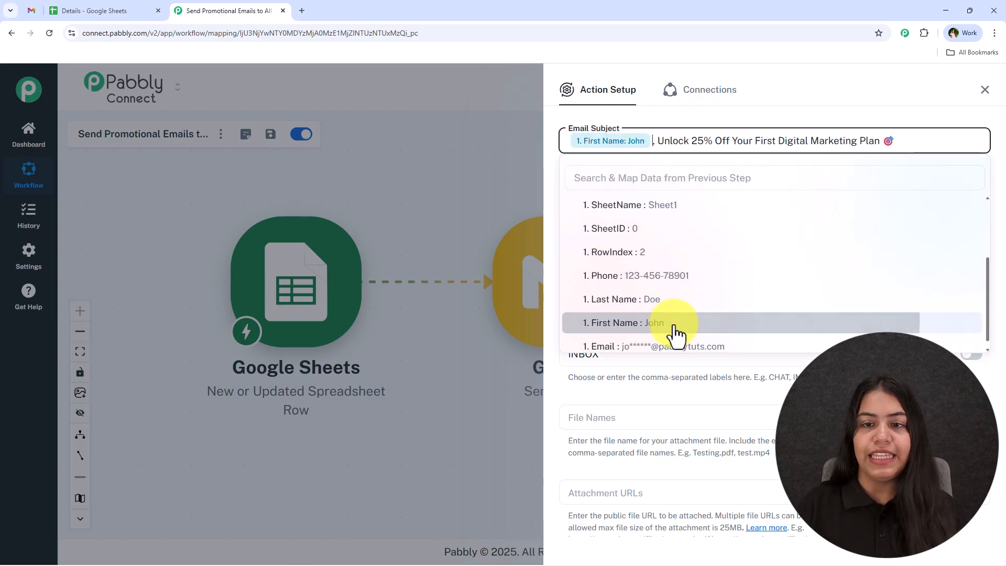
# Add the Last Name value after First Name in the email subject, and paste the Digital Dynamics HTML offer template as the email content
pyautogui.click(700, 299)
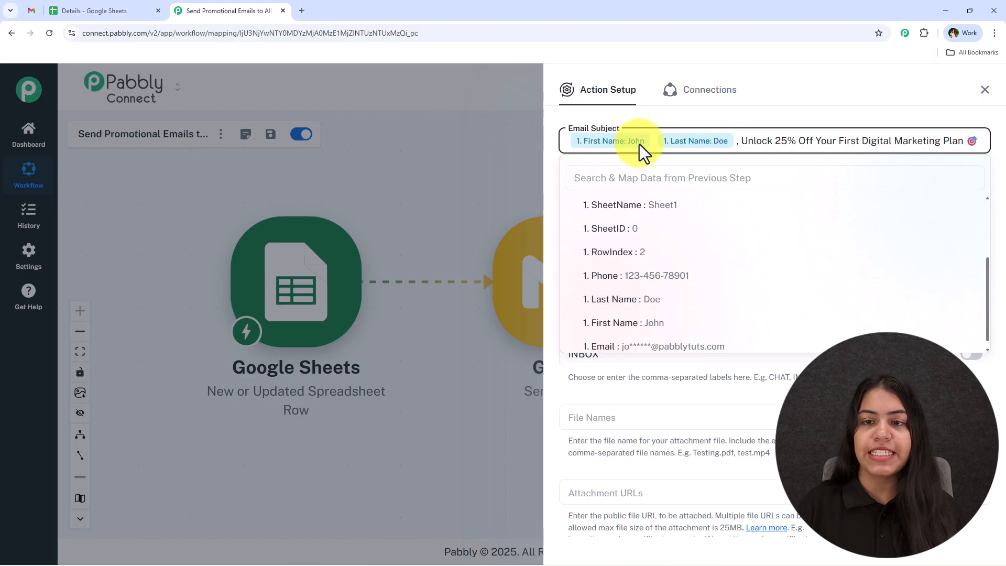
pyautogui.click(673, 121)
pyautogui.scroll(-1, 622, 253)
pyautogui.click(667, 164)
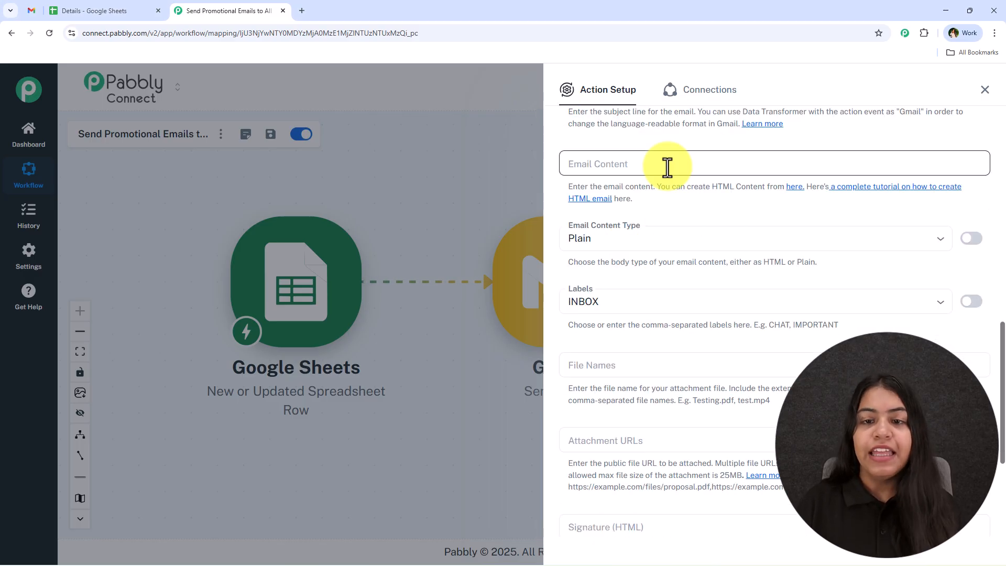
pyautogui.click(455, 103)
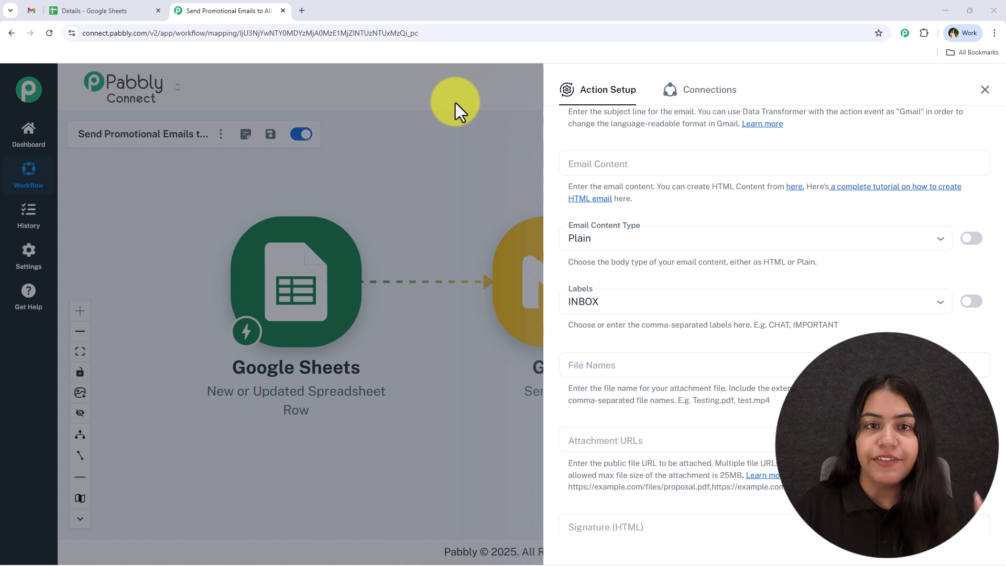
pyautogui.click(636, 163)
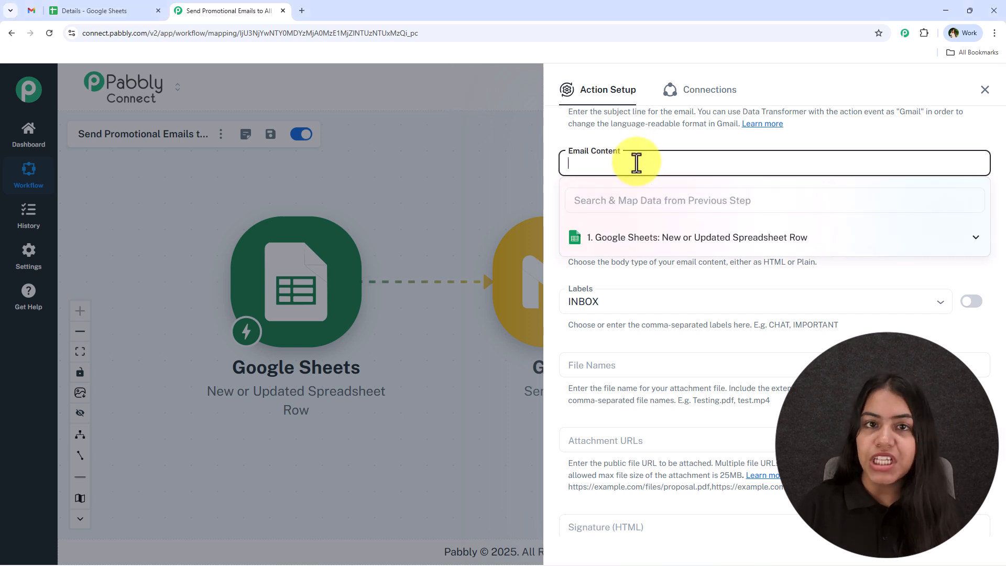
pyautogui.hotkey('ctrl', 'v')
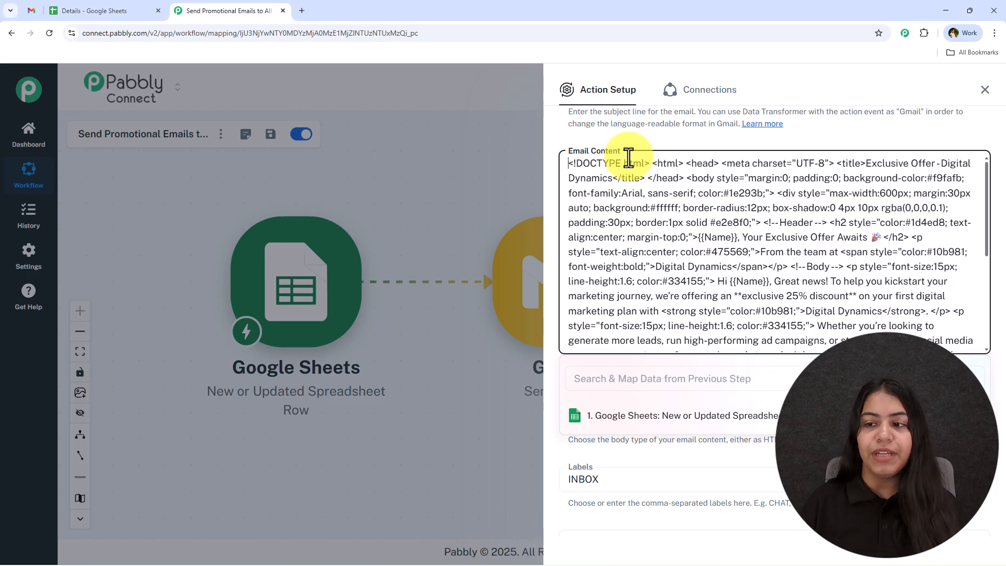
# Replace the {{Name}} placeholder in the email content's header line with the mapped First Name and Last Name values
pyautogui.moveTo(698, 239); pyautogui.dragTo(739, 238)
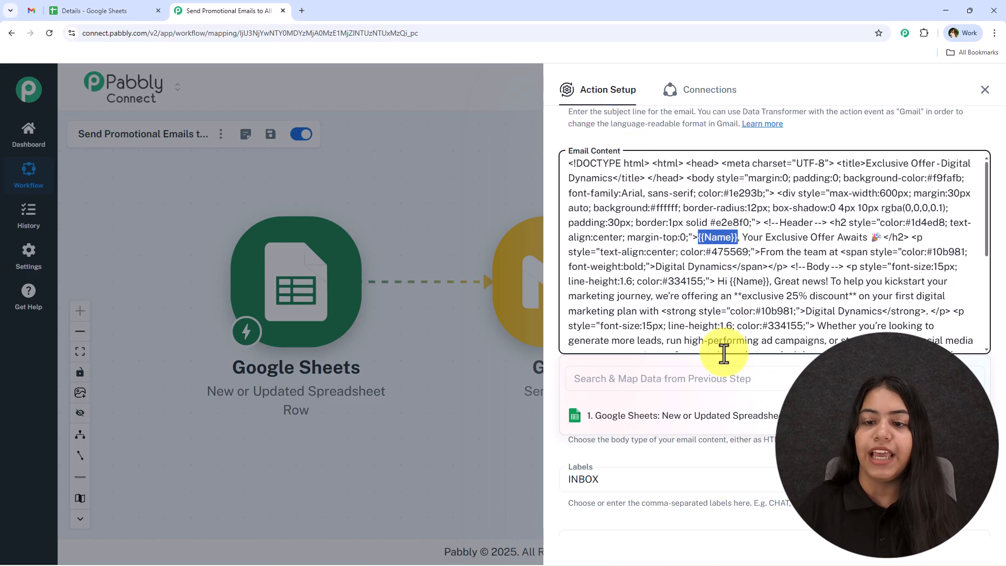
pyautogui.click(694, 420)
pyautogui.scroll(-2, 679, 516)
pyautogui.click(668, 524)
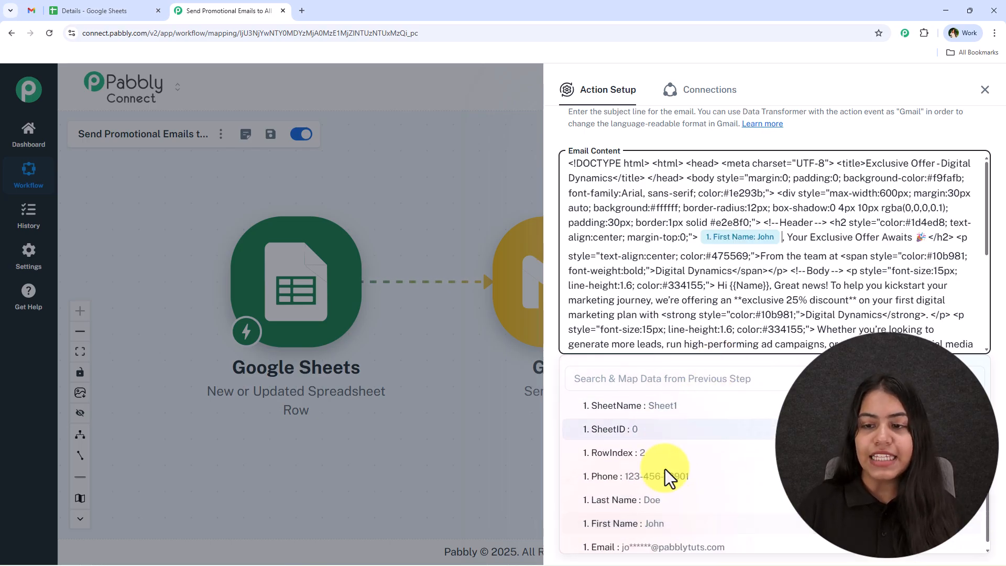
pyautogui.click(661, 503)
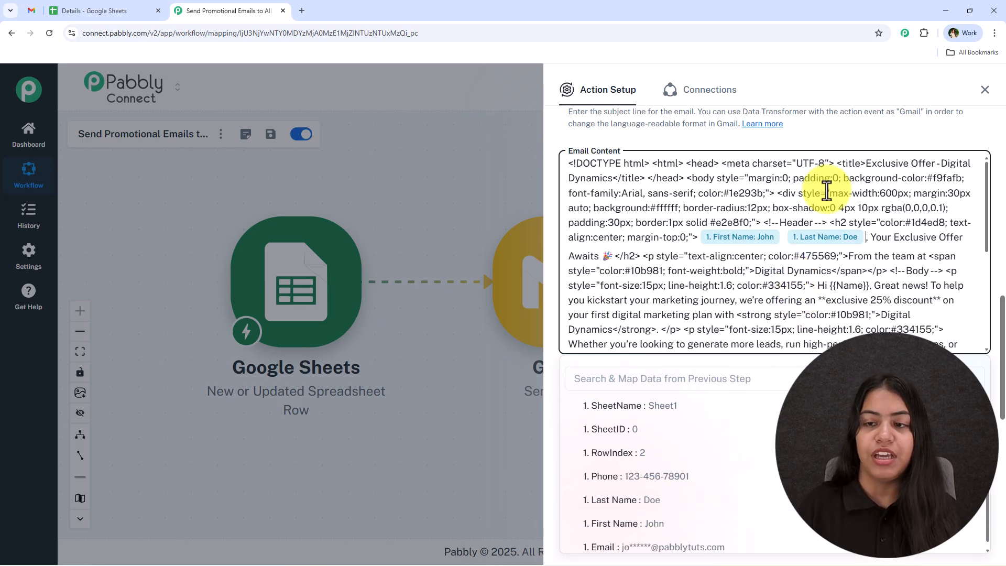
pyautogui.click(791, 154)
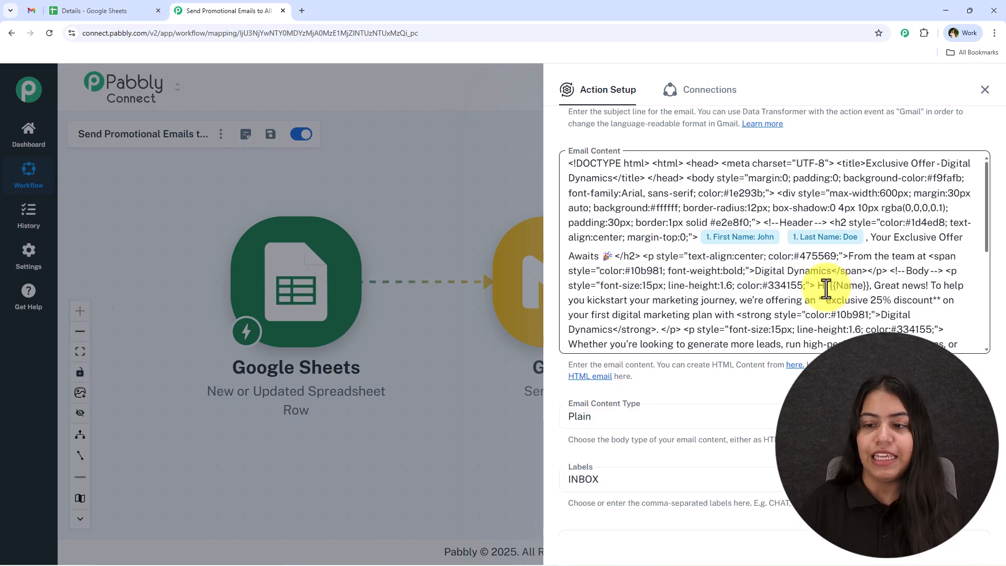
# Replace the {{Name}} placeholder after "Hi" in the email body with the mapped First Name and Last Name values
pyautogui.moveTo(830, 286); pyautogui.dragTo(867, 290)
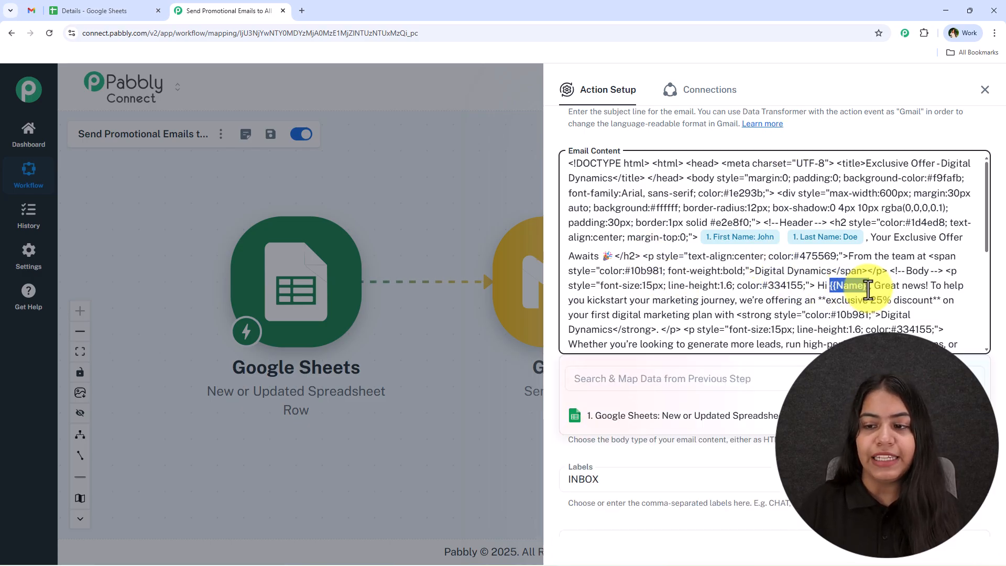
pyautogui.click(704, 422)
pyautogui.scroll(-3, 659, 519)
pyautogui.click(661, 524)
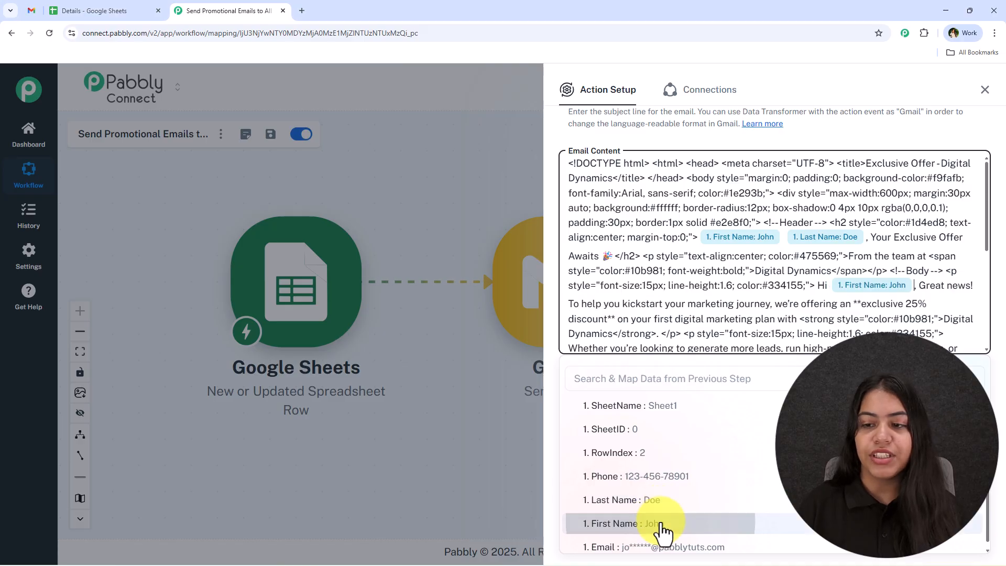
pyautogui.click(655, 500)
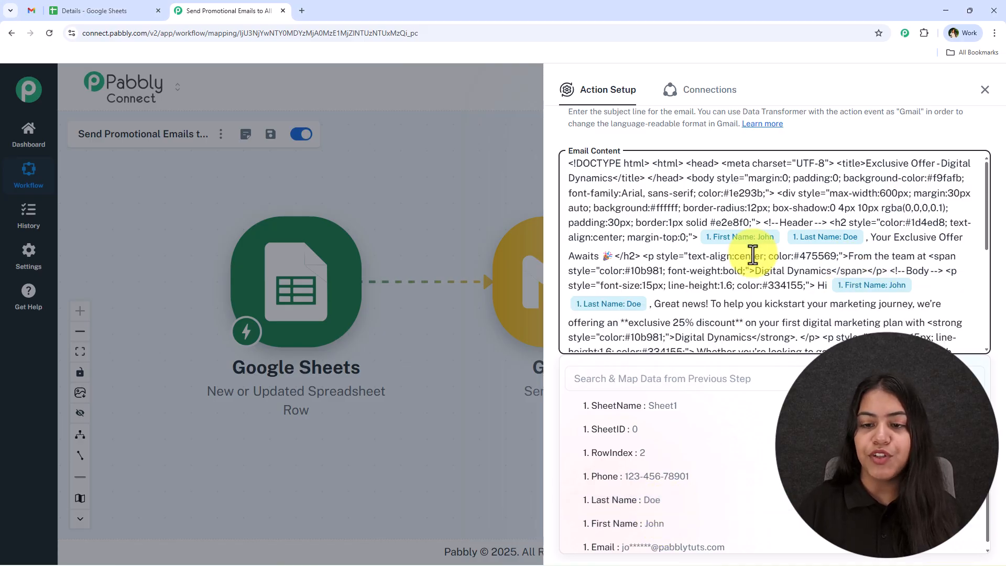
# Replace the {{Name}} placeholder after "Don't miss out," near the end of the email content with the First Name and Last Name values
pyautogui.scroll(-3, 753, 255)
pyautogui.scroll(-1, 865, 259)
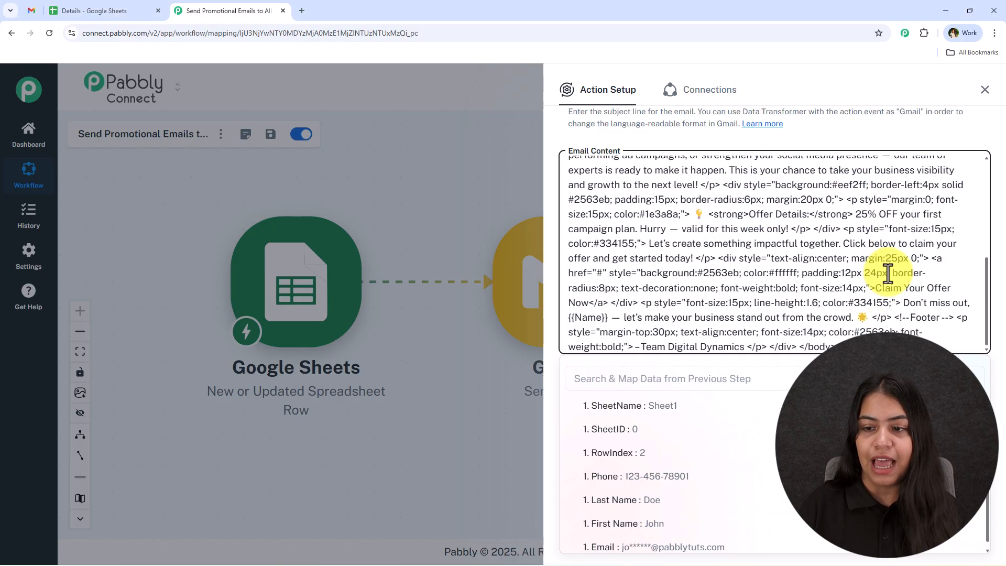
pyautogui.doubleClick(606, 315)
pyautogui.click(665, 516)
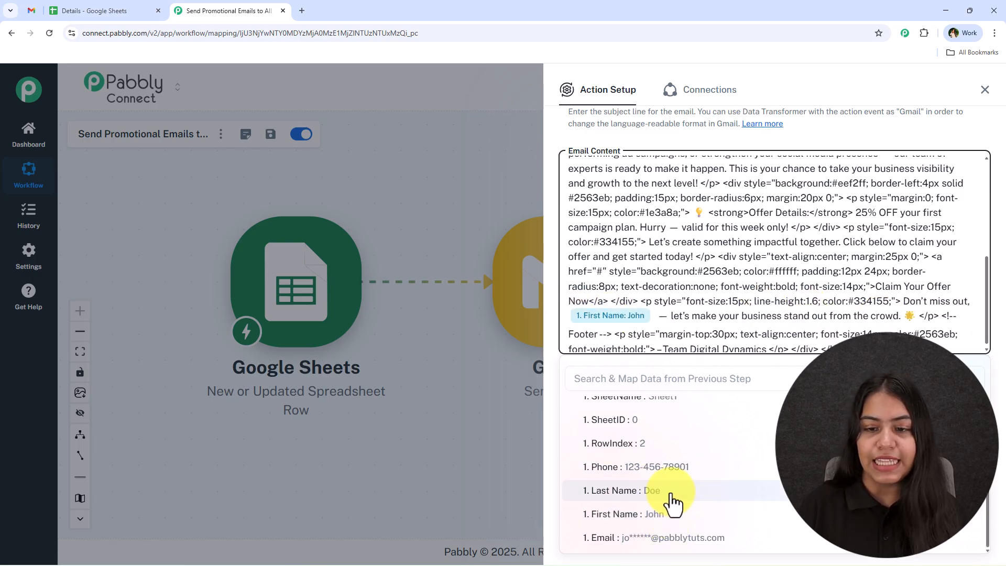
pyautogui.click(672, 492)
pyautogui.scroll(1, 837, 301)
pyautogui.scroll(1, 818, 296)
pyautogui.scroll(2, 817, 294)
pyautogui.scroll(1, 744, 273)
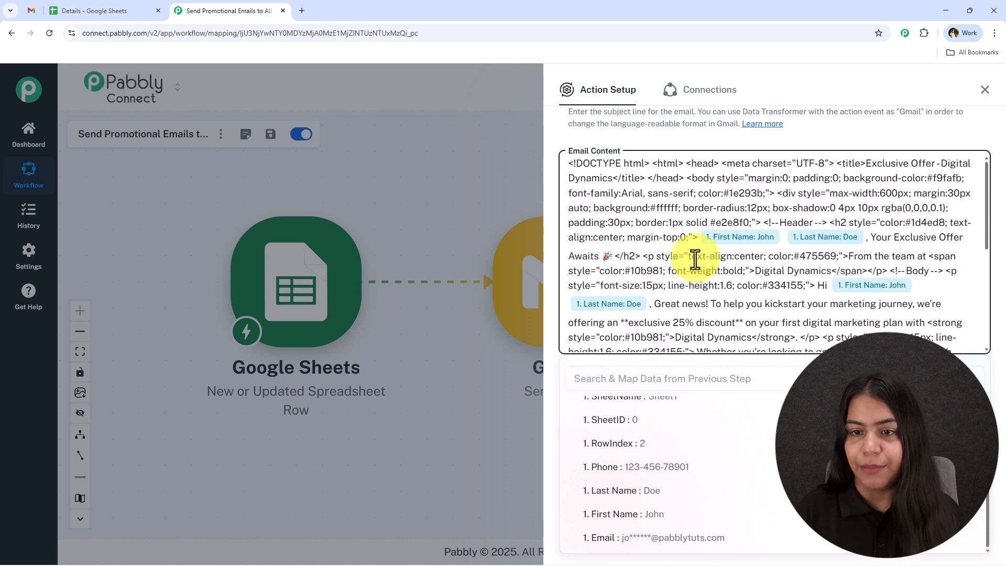
# Set the email content type to HTML
pyautogui.click(726, 147)
pyautogui.scroll(-8, 691, 243)
pyautogui.click(638, 317)
pyautogui.click(597, 362)
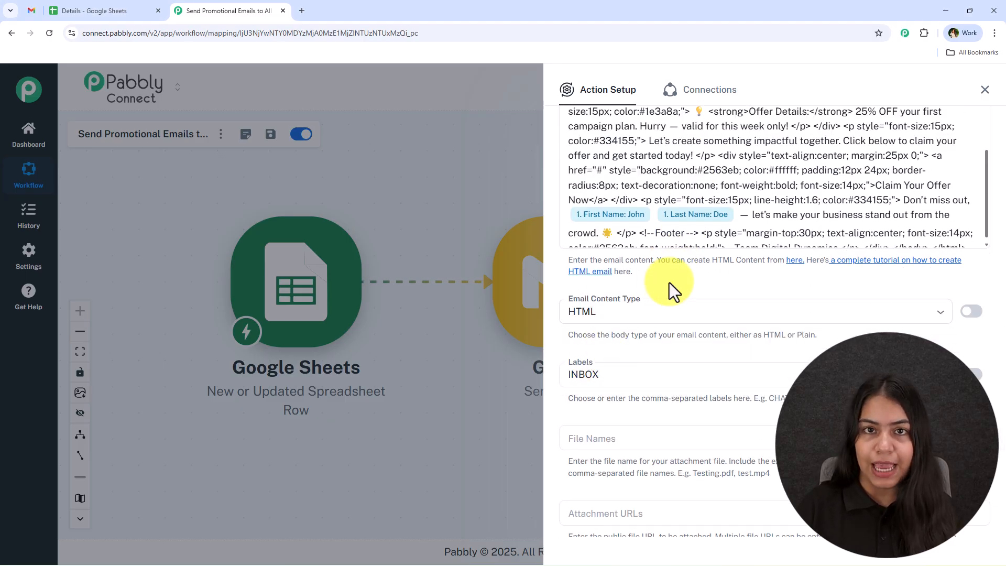
# Leave the file names, attachment URLs and signature empty, save and send a test request, and close the Gmail action setup
pyautogui.scroll(-3, 655, 293)
pyautogui.click(613, 270)
pyautogui.click(620, 262)
pyautogui.click(620, 262)
pyautogui.click(639, 255)
pyautogui.scroll(-3, 648, 300)
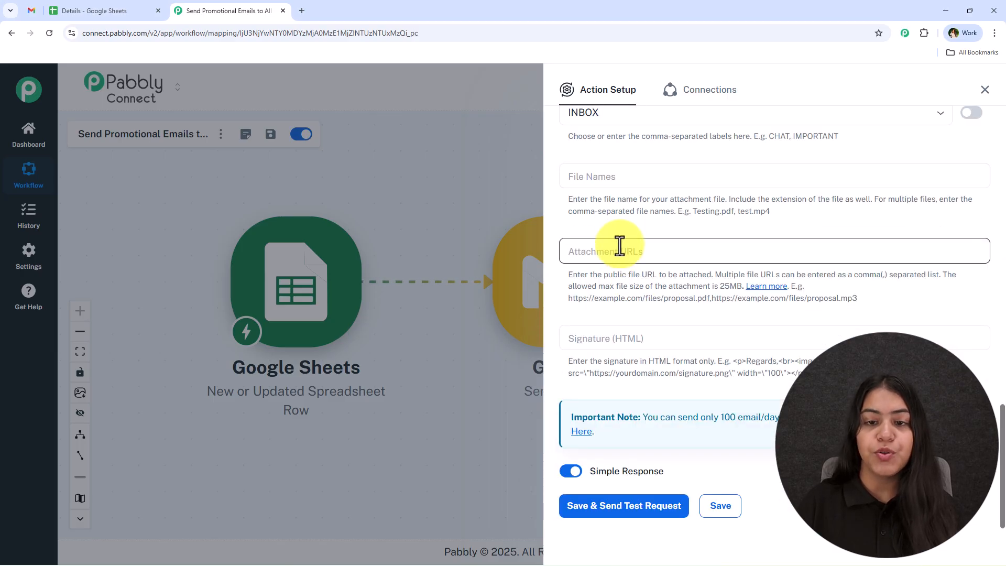
pyautogui.click(642, 254)
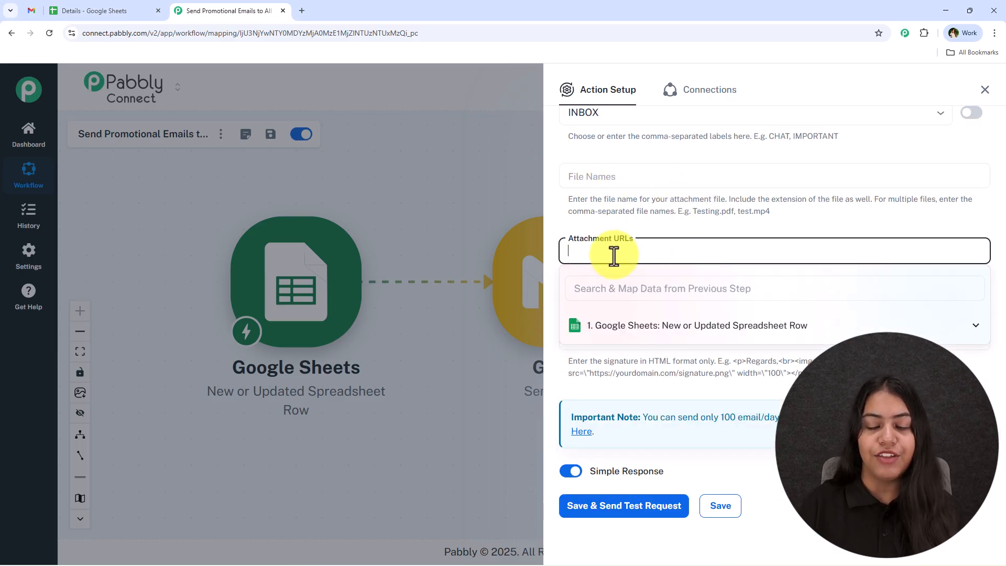
pyautogui.click(628, 181)
pyautogui.click(620, 367)
pyautogui.click(635, 335)
pyautogui.click(685, 324)
pyautogui.click(649, 509)
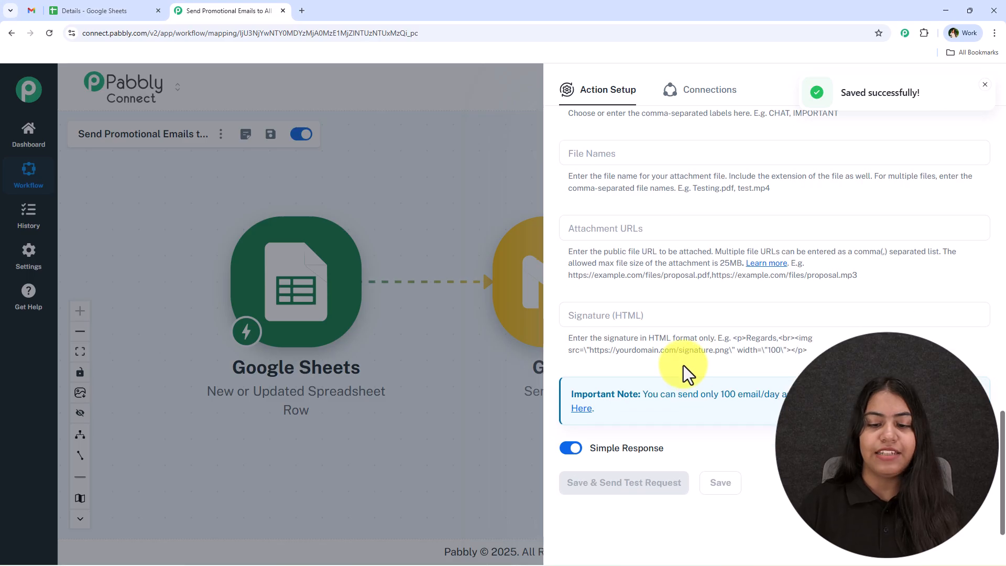
pyautogui.scroll(-3, 777, 294)
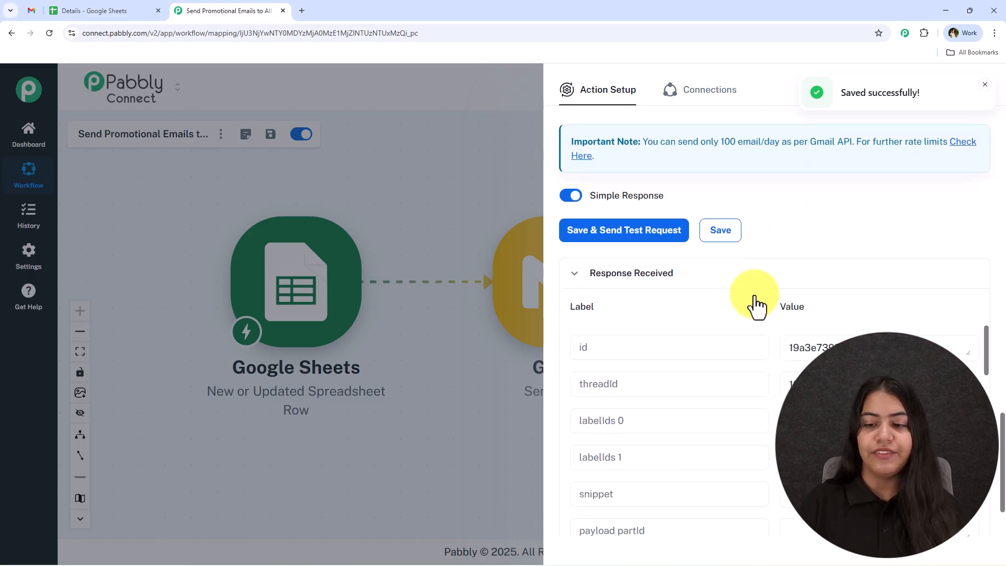
pyautogui.click(984, 90)
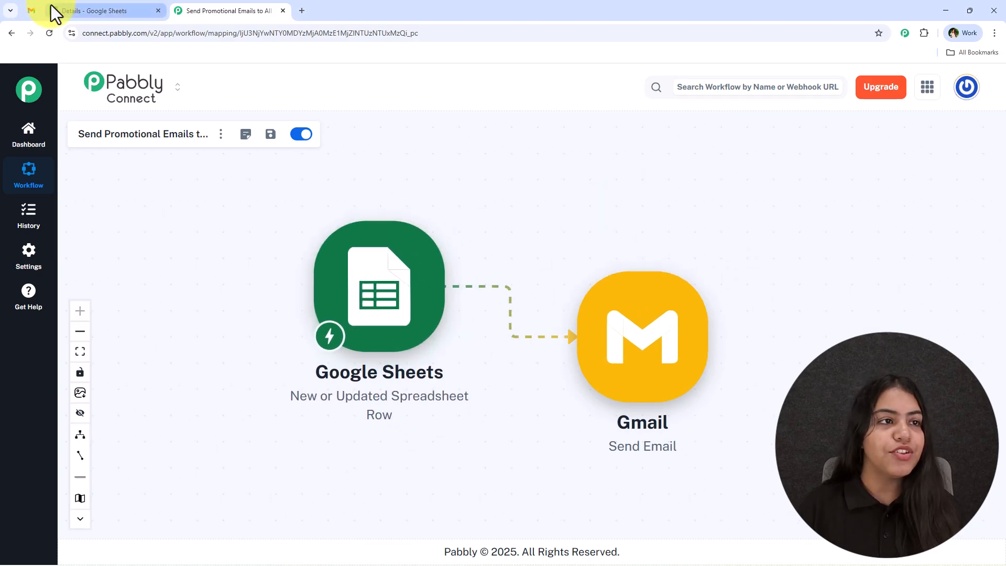
# Switch to the Gmail inbox, open the test email from Digital Dynamics, and check the mapped names and the HTML layout
pyautogui.click(33, 10)
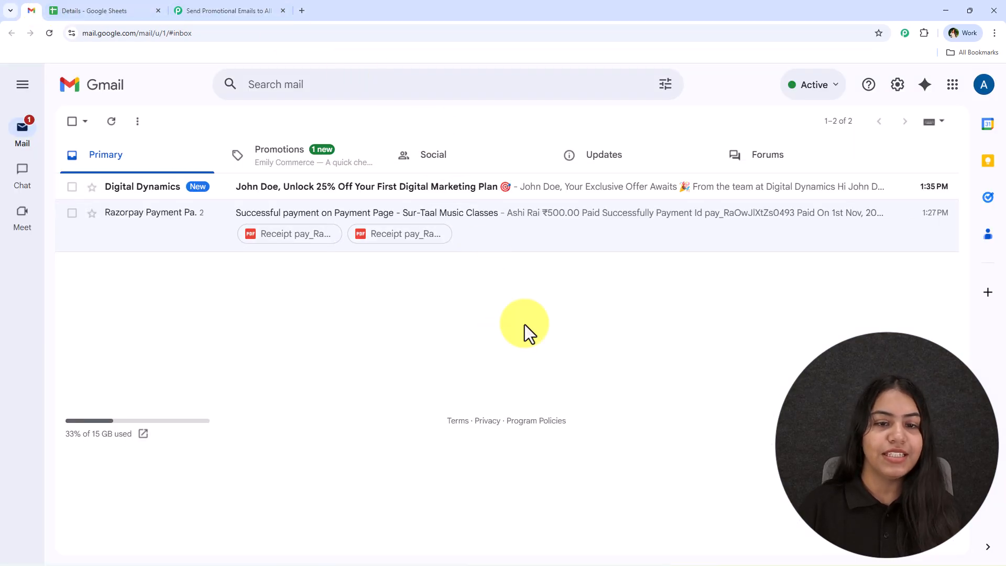
pyautogui.click(517, 195)
pyautogui.moveTo(397, 261); pyautogui.dragTo(458, 262)
pyautogui.scroll(-1, 427, 297)
pyautogui.scroll(1, 351, 325)
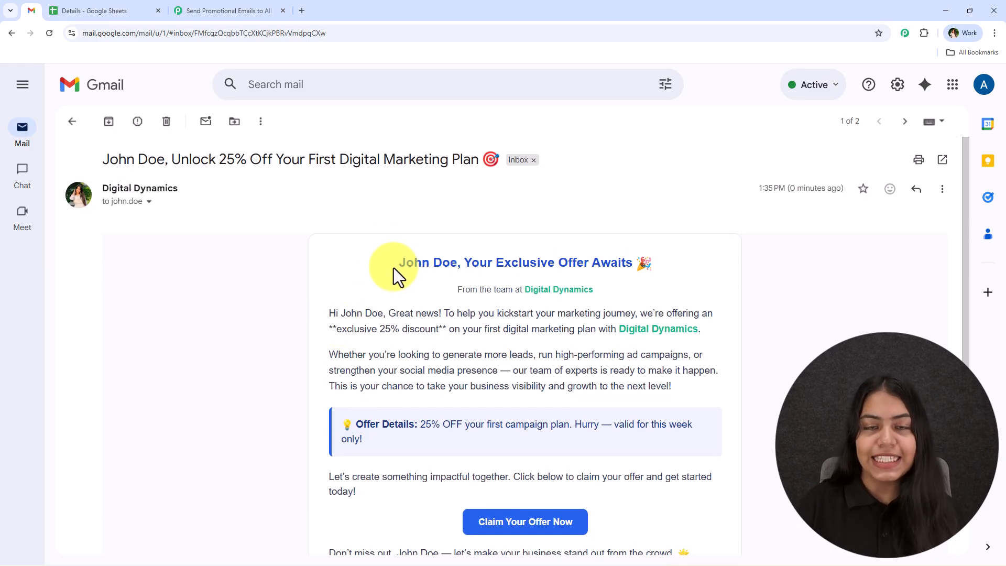
pyautogui.scroll(-4, 394, 268)
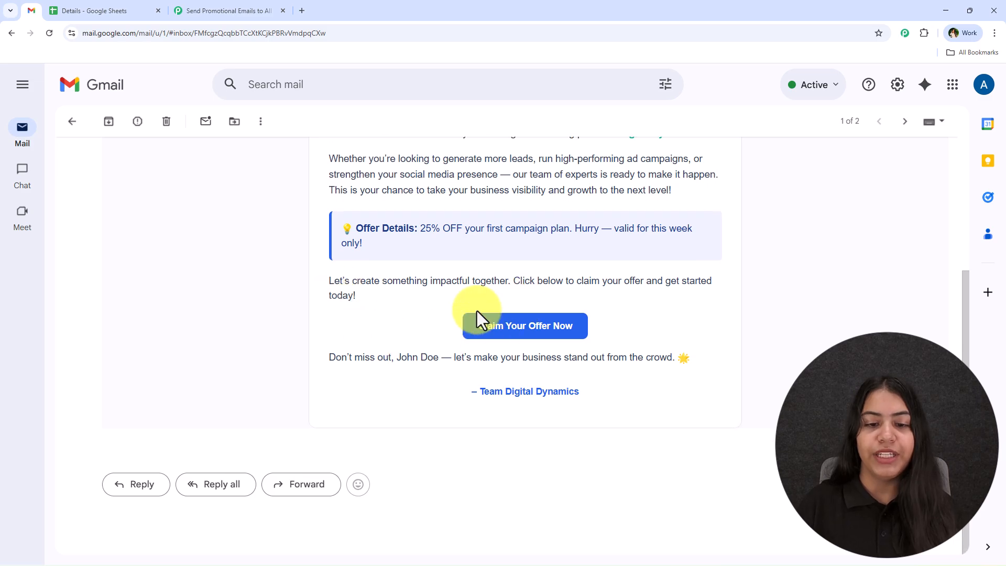
pyautogui.scroll(1, 321, 346)
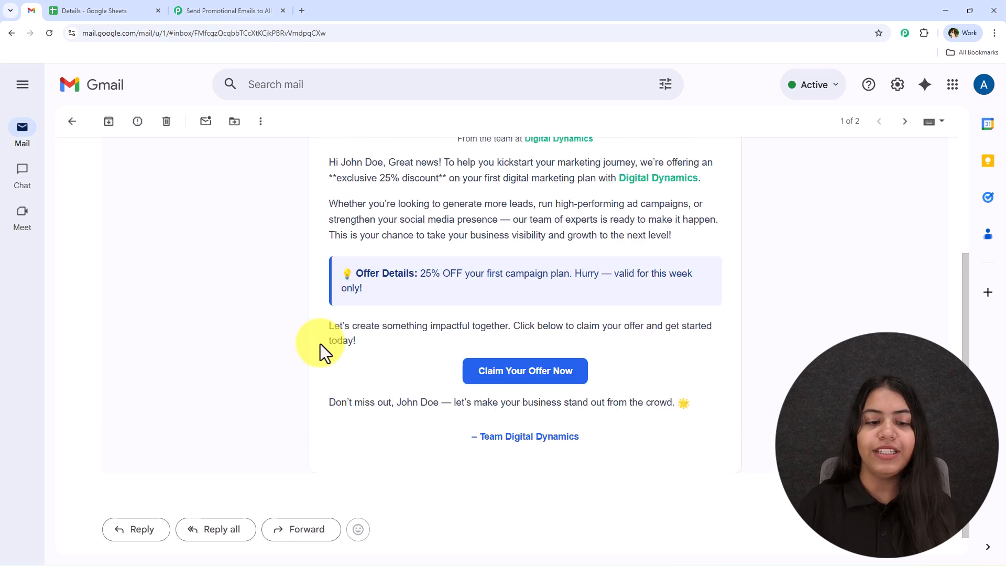
pyautogui.scroll(4, 320, 343)
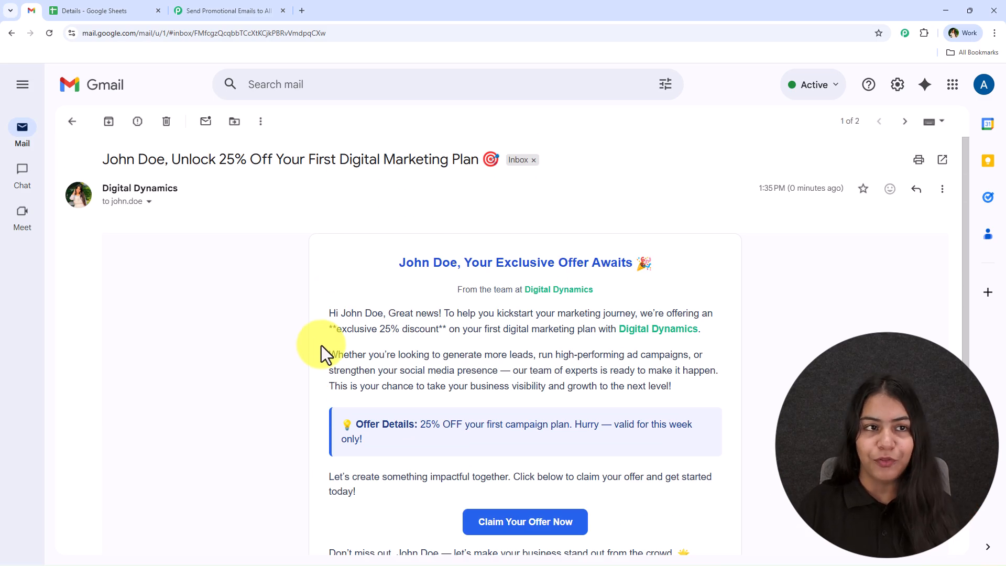
# Switch to the Details sheet in Google Sheets and send all its rows to the workflow with Pabbly Connect Webhooks' Send All Data option
pyautogui.click(190, 4)
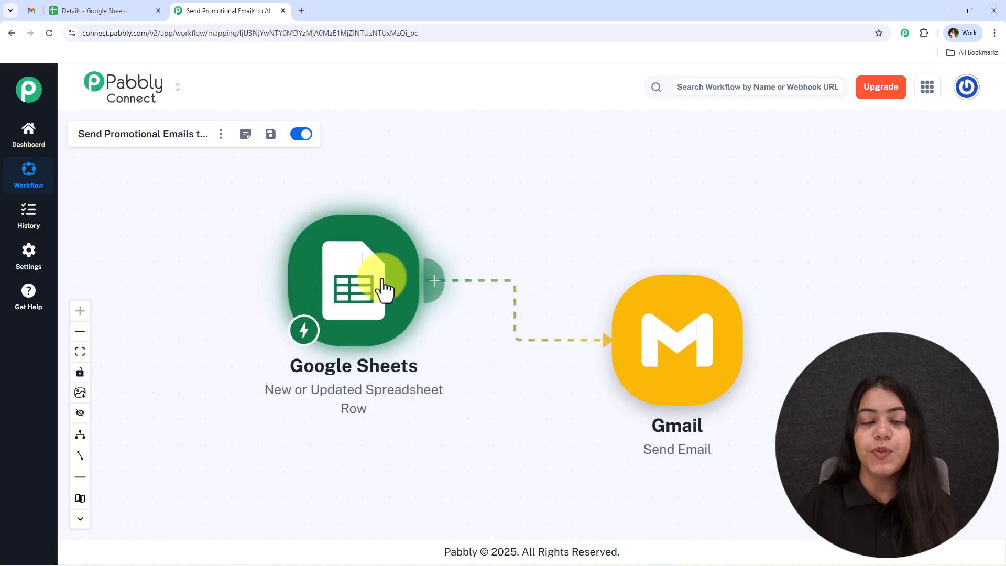
pyautogui.click(105, 9)
pyautogui.moveTo(293, 240); pyautogui.dragTo(299, 175)
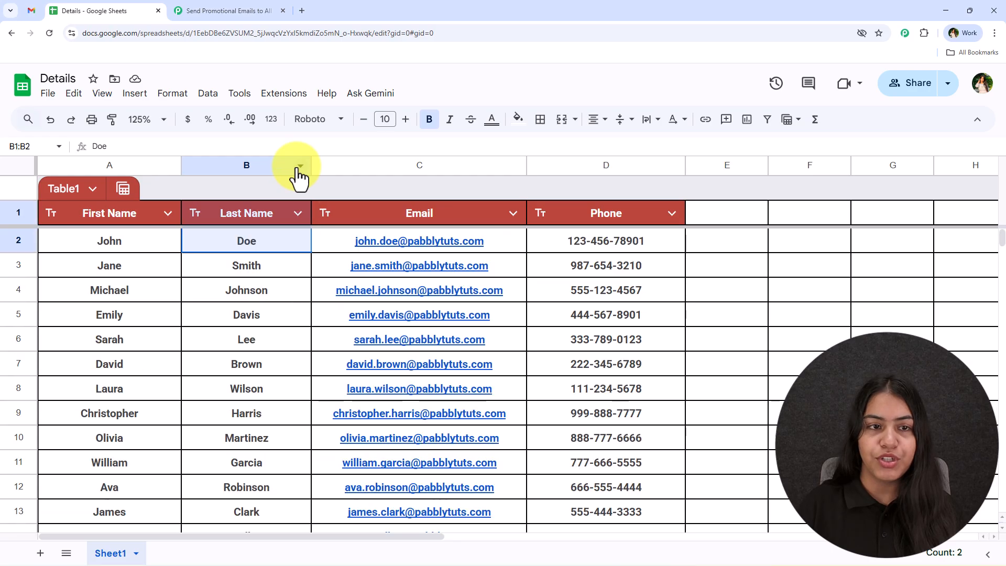
pyautogui.click(302, 391)
pyautogui.click(294, 97)
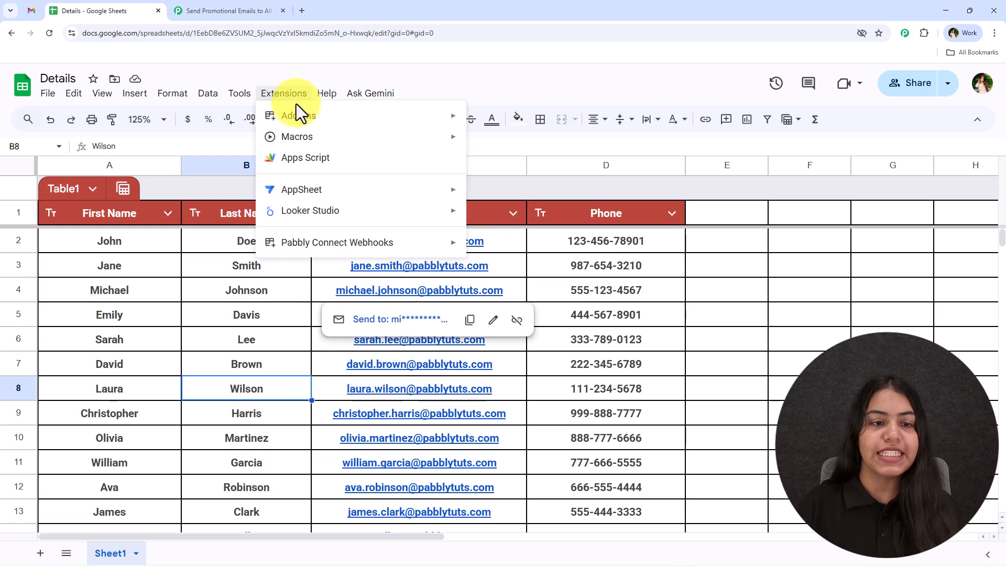
pyautogui.moveTo(287, 242)
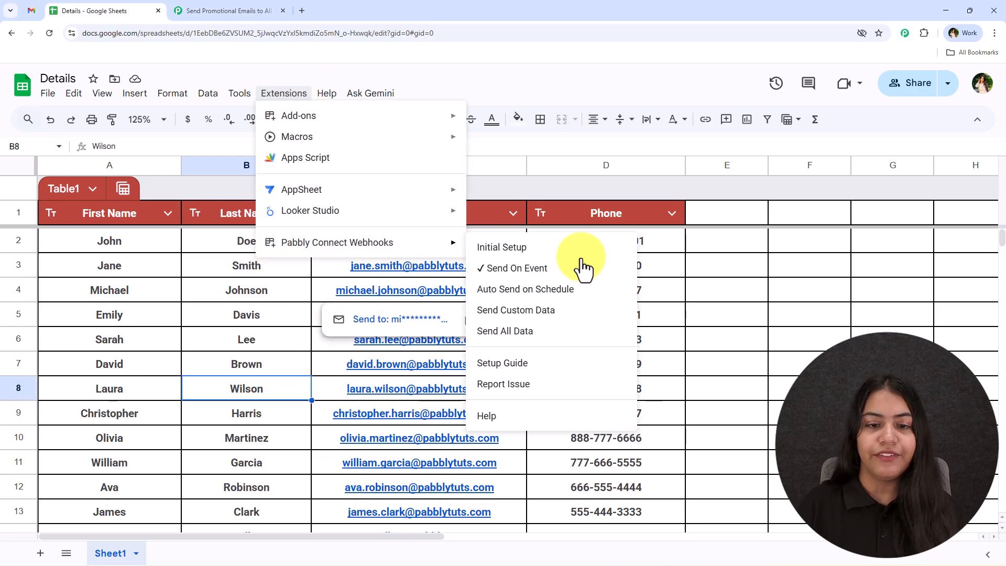
pyautogui.click(587, 338)
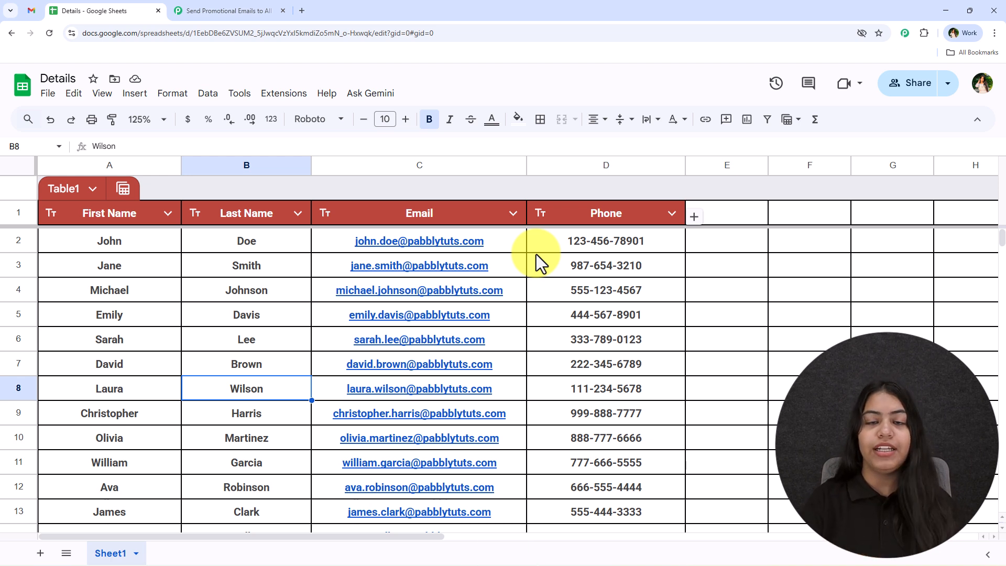
pyautogui.moveTo(237, 243); pyautogui.dragTo(260, 498)
pyautogui.click(260, 498)
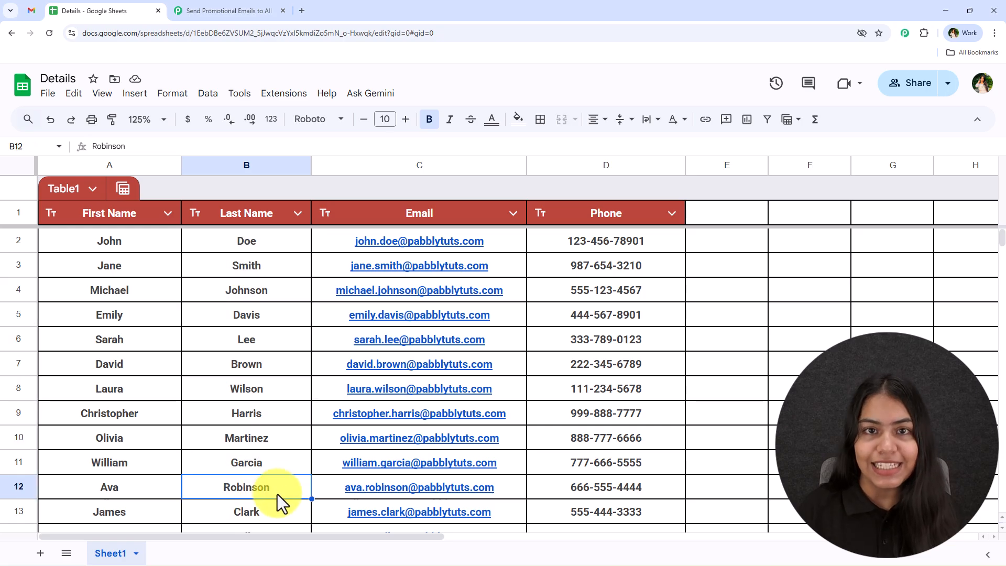
# Check the Gmail inbox for the personalised promotional emails to all contacts, and return to the Pabbly Connect workflow
pyautogui.click(31, 10)
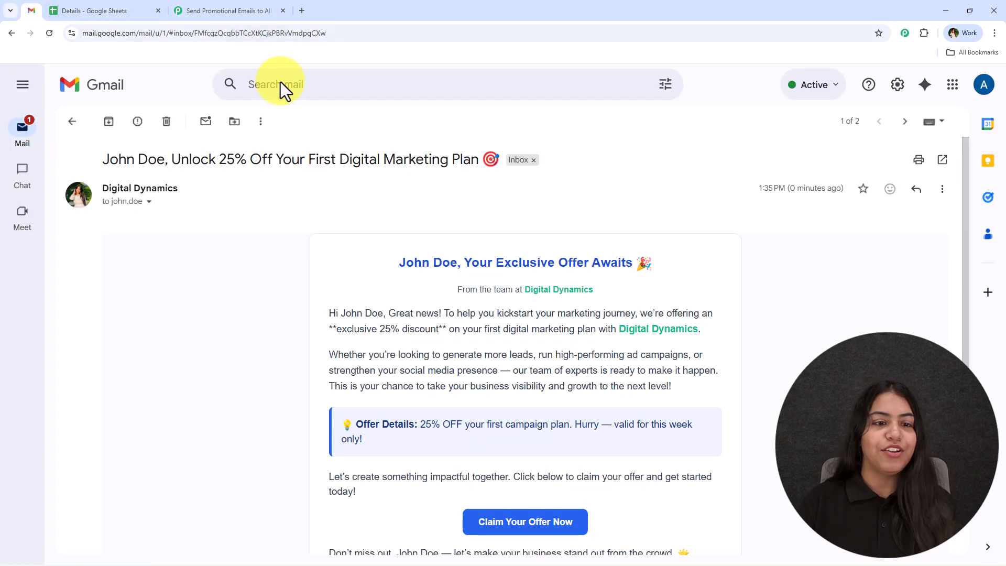
pyautogui.click(72, 121)
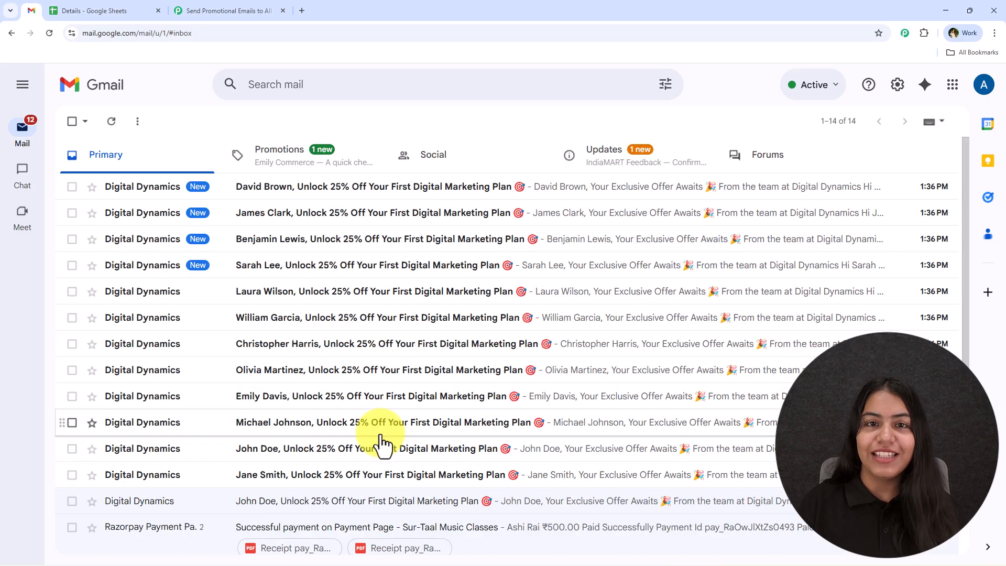
pyautogui.click(235, 5)
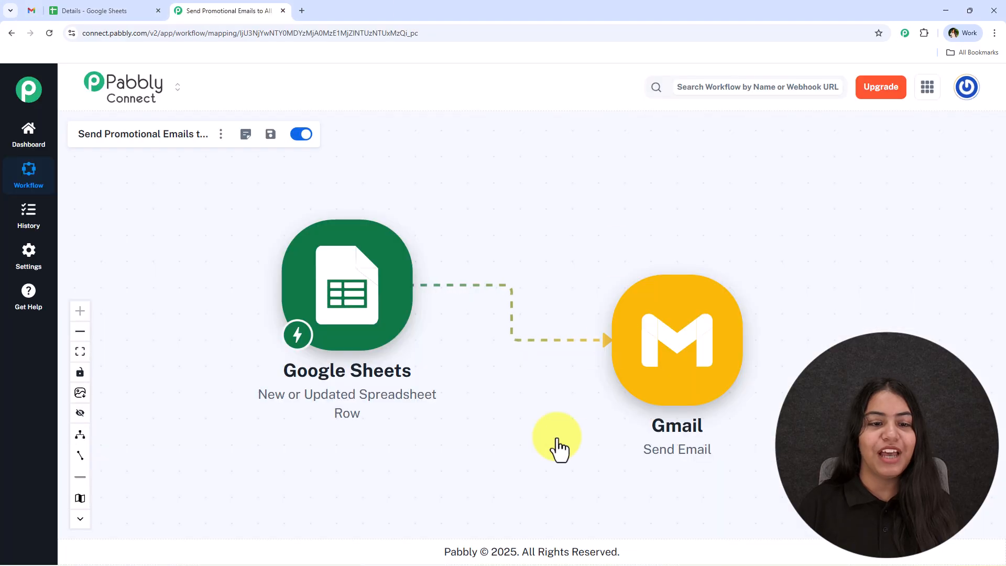
# Switch to the Gmail inbox, open one contact's promotional email from Digital Dynamics, and check the personalised name in its subject and heading
pyautogui.click(37, 7)
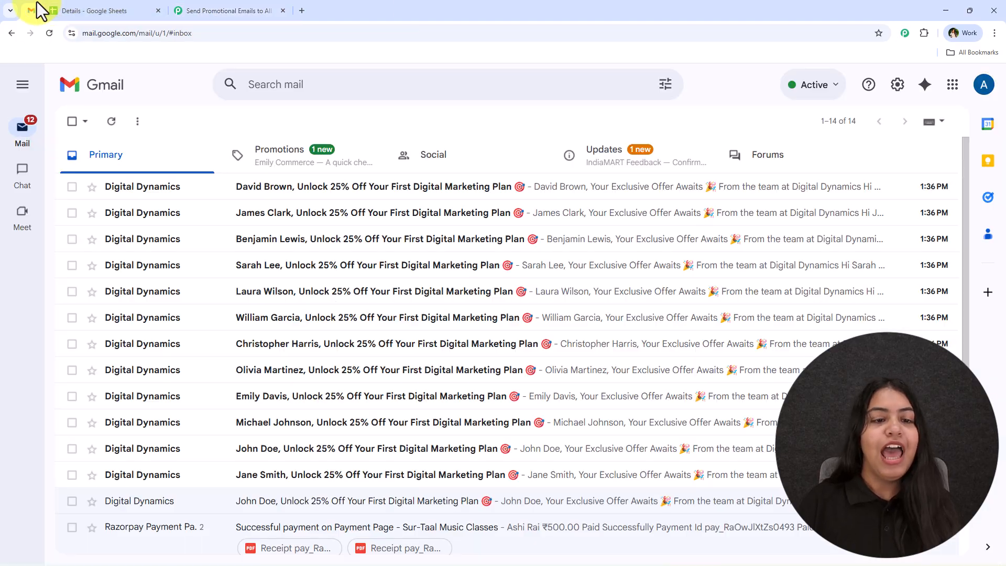
pyautogui.click(315, 262)
pyautogui.moveTo(101, 159); pyautogui.dragTo(169, 157)
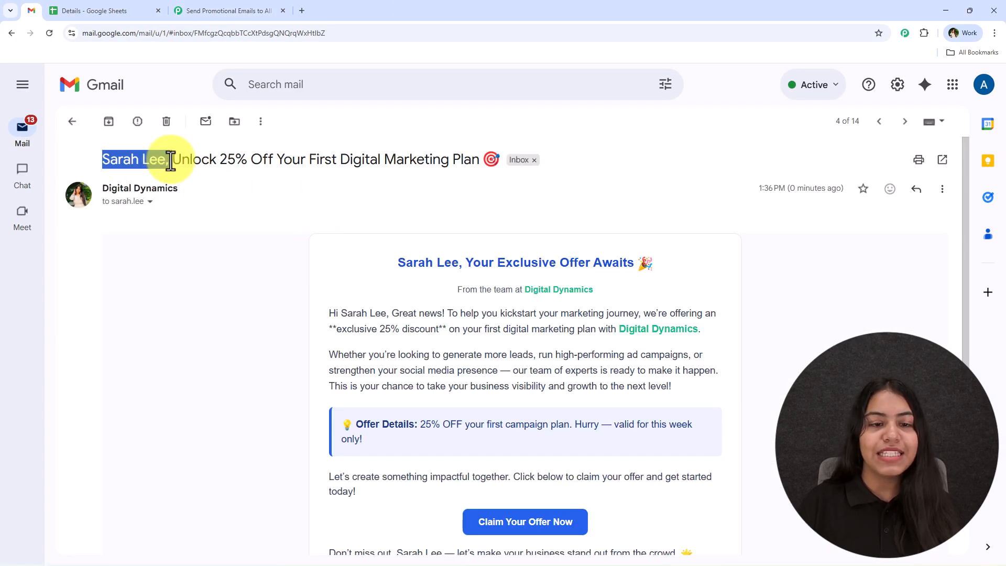
pyautogui.moveTo(390, 258); pyautogui.dragTo(457, 283)
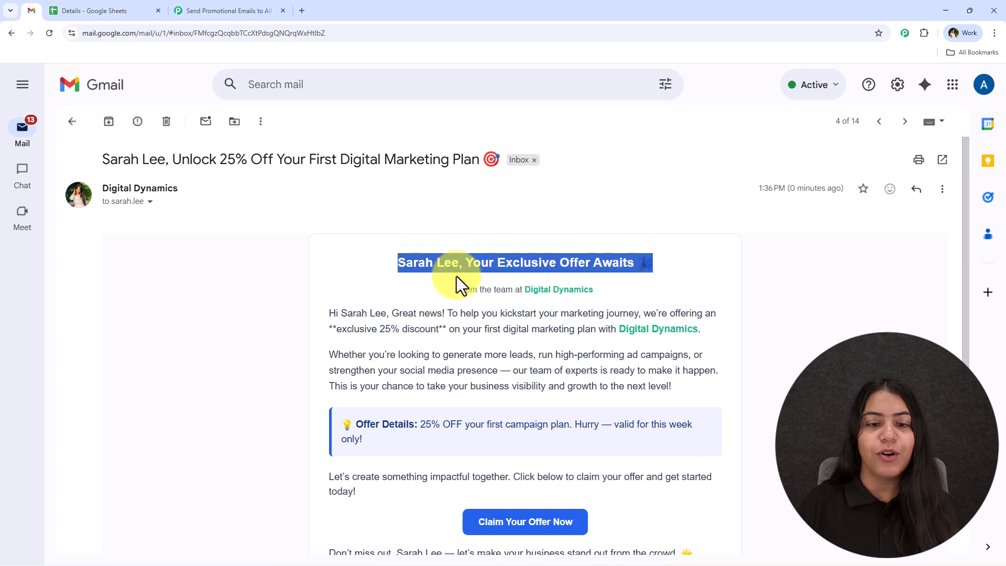
# Open another contact's promotional email from the inbox, look over the inbox list again, and return to the Pabbly Connect workflow
pyautogui.click(75, 124)
pyautogui.click(196, 293)
pyautogui.click(74, 126)
pyautogui.scroll(-1, 441, 472)
pyautogui.scroll(1, 440, 471)
pyautogui.click(256, 10)
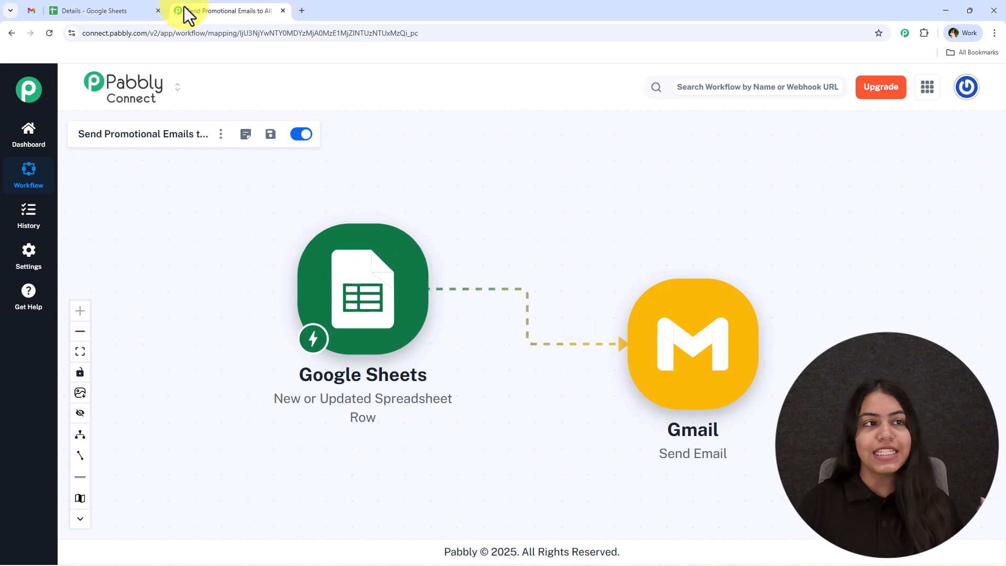
# Switch to the Details sheet, select the empty row 16 from First Name to Phone, and view the Pabbly Connect Webhooks options for Send On Event
pyautogui.click(55, 11)
pyautogui.scroll(-5, 162, 339)
pyautogui.scroll(2, 155, 337)
pyautogui.moveTo(118, 394); pyautogui.dragTo(563, 398)
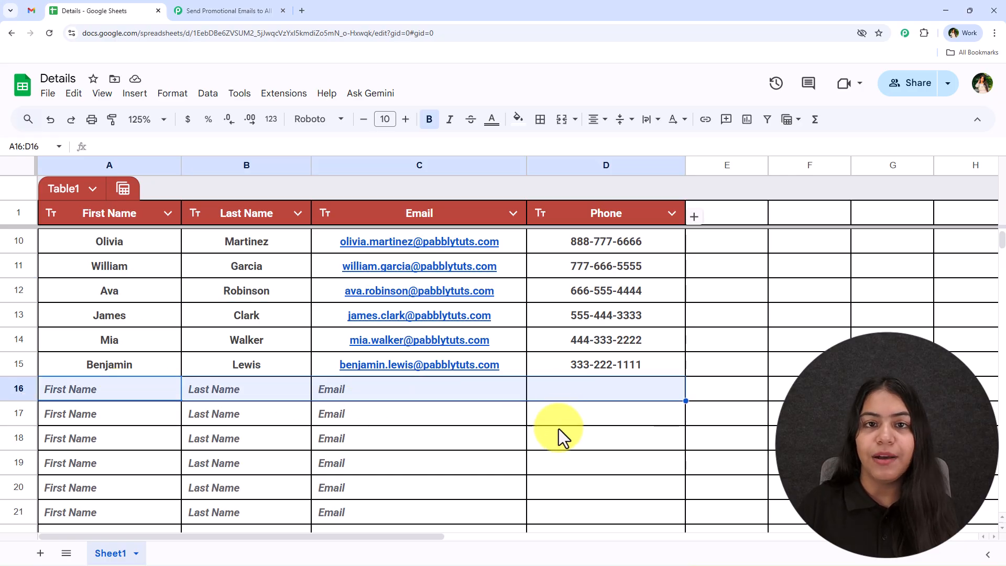
pyautogui.click(273, 93)
pyautogui.moveTo(324, 244)
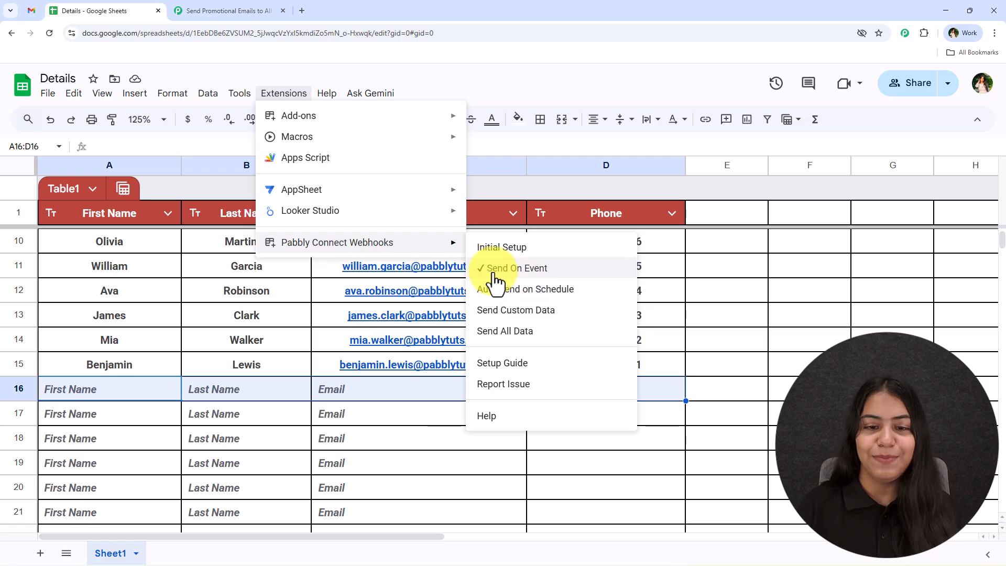